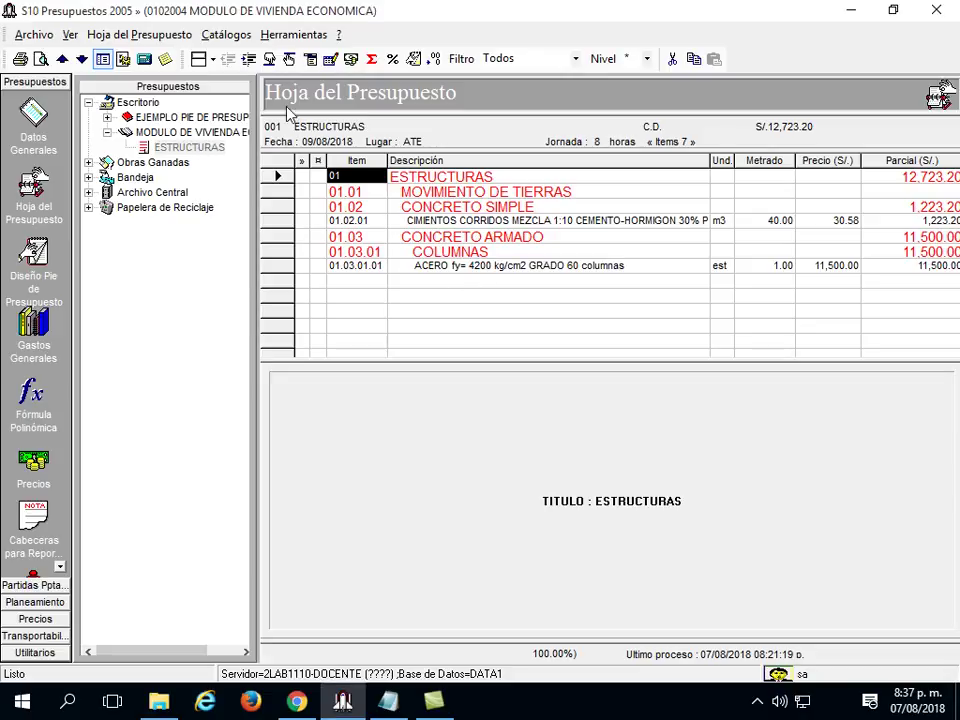
Reprocess the ESTRUCTURAS budget with Procesar so it totals S/.12,723.20.
{"action": "left_click", "coordinate": [330, 61]}
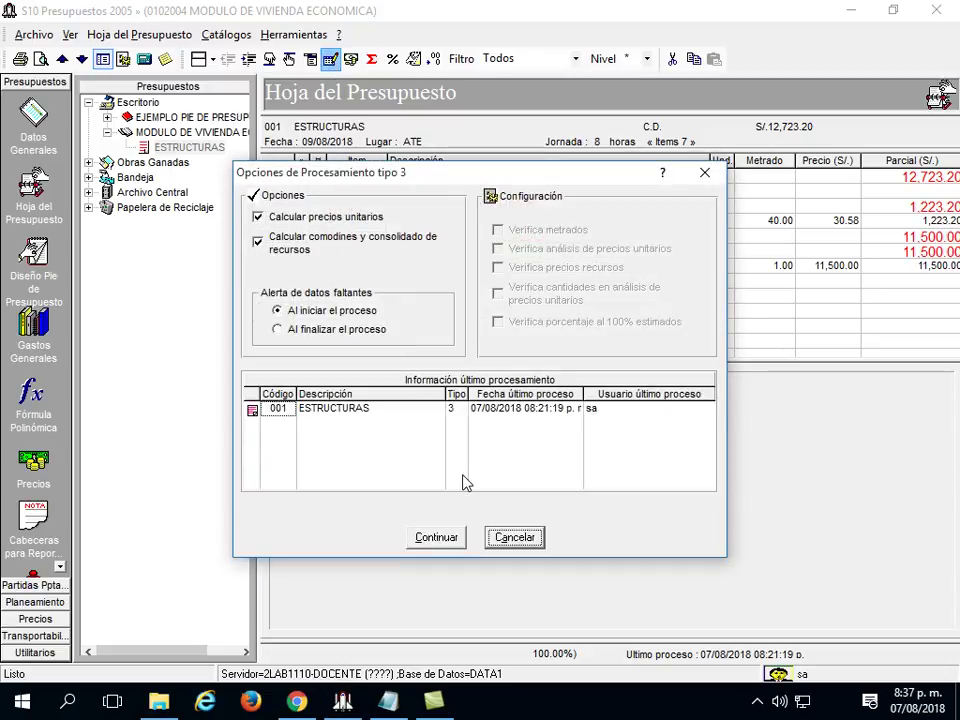
{"action": "left_click", "coordinate": [452, 540]}
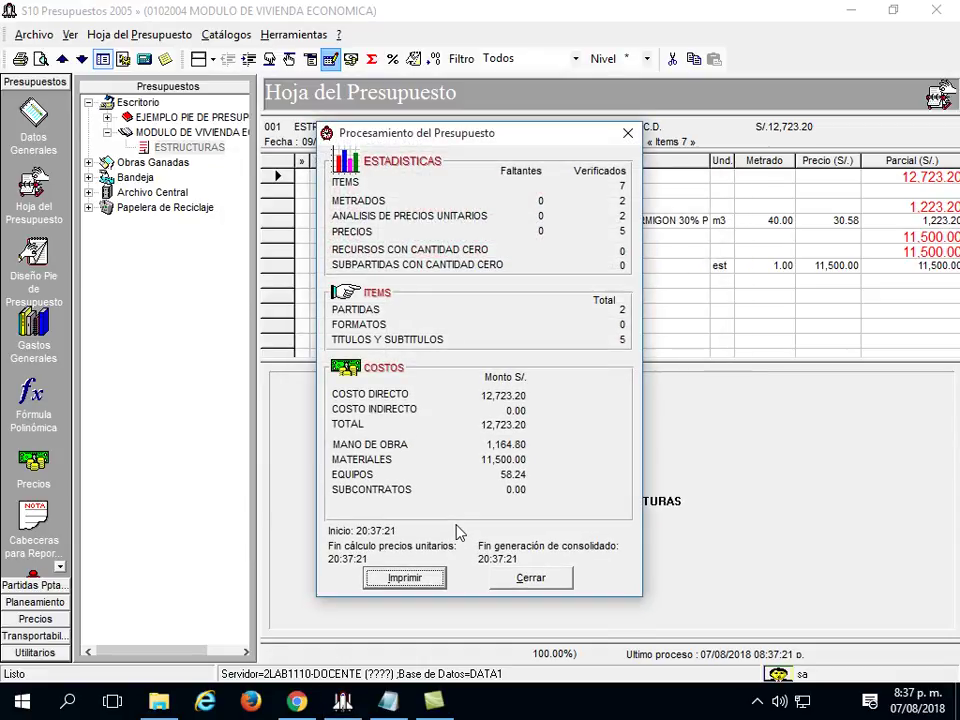
{"action": "left_click", "coordinate": [533, 579]}
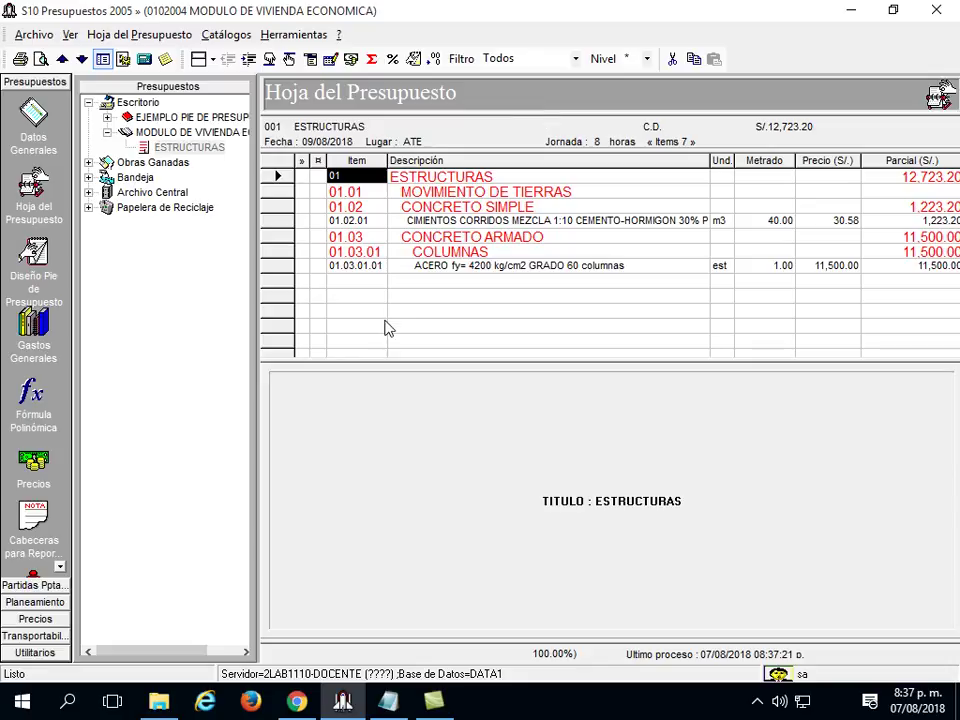
Launch Mantenimiento de Base de Datos from the Utilitarios group and get past its welcome page.
{"action": "left_click", "coordinate": [38, 652]}
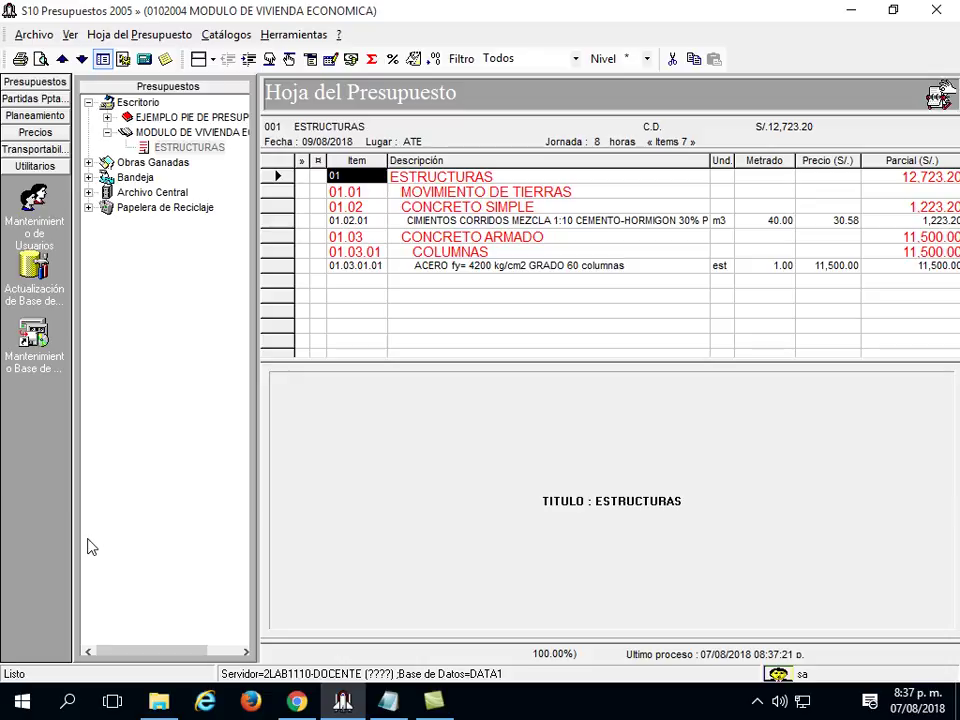
{"action": "left_click", "coordinate": [33, 340]}
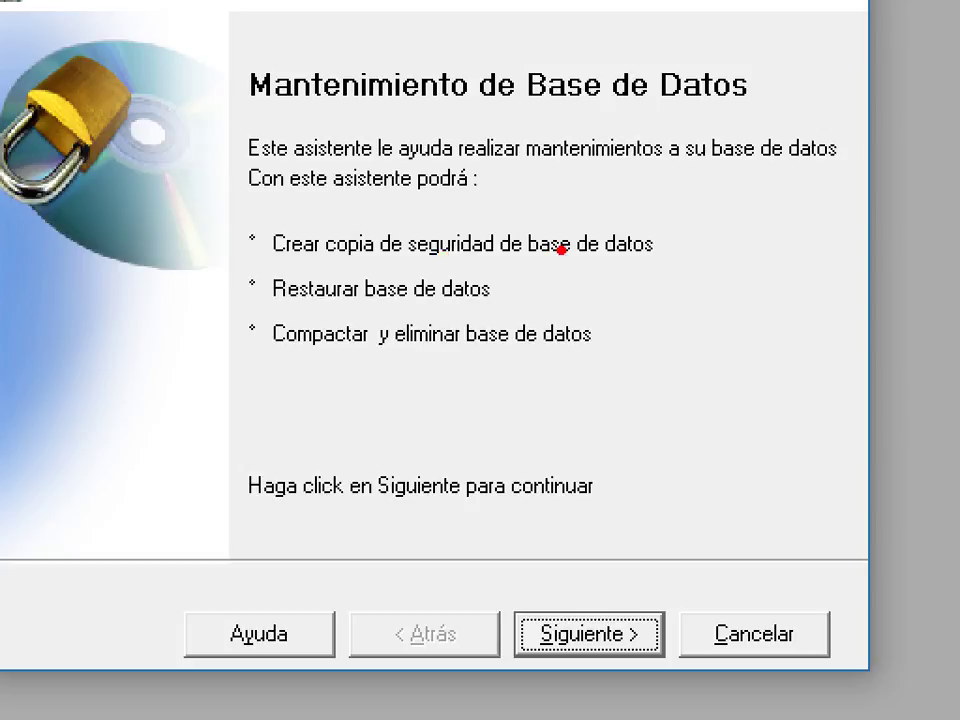
{"action": "left_click", "coordinate": [672, 248]}
{"action": "left_click", "coordinate": [505, 291]}
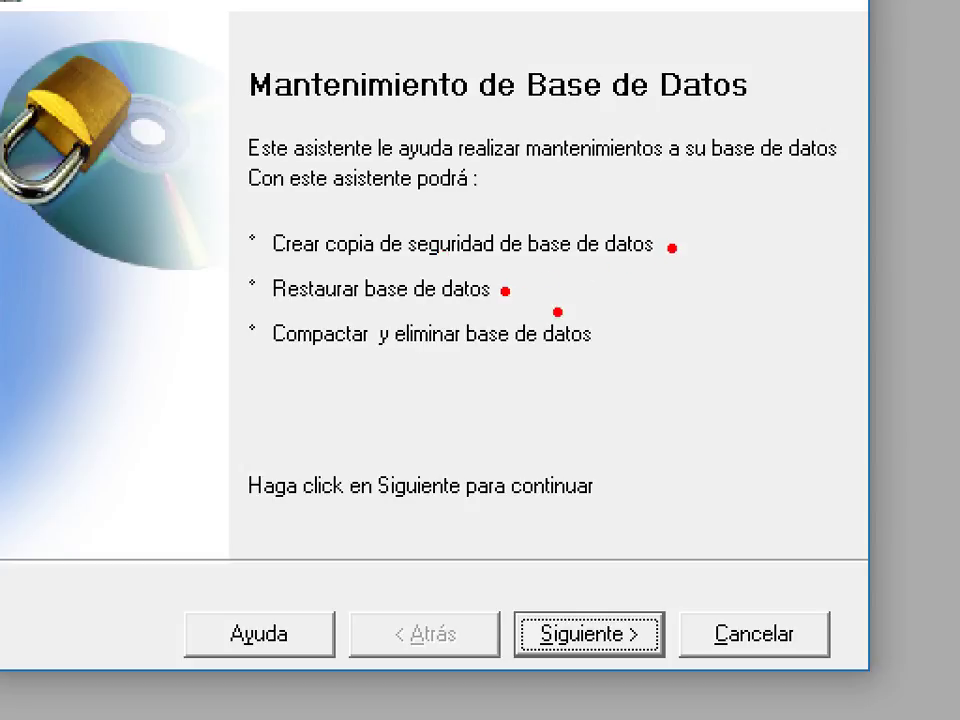
{"action": "left_click", "coordinate": [611, 338]}
{"action": "left_click_drag", "start_coordinate": [216, 218], "coordinate": [724, 320]}
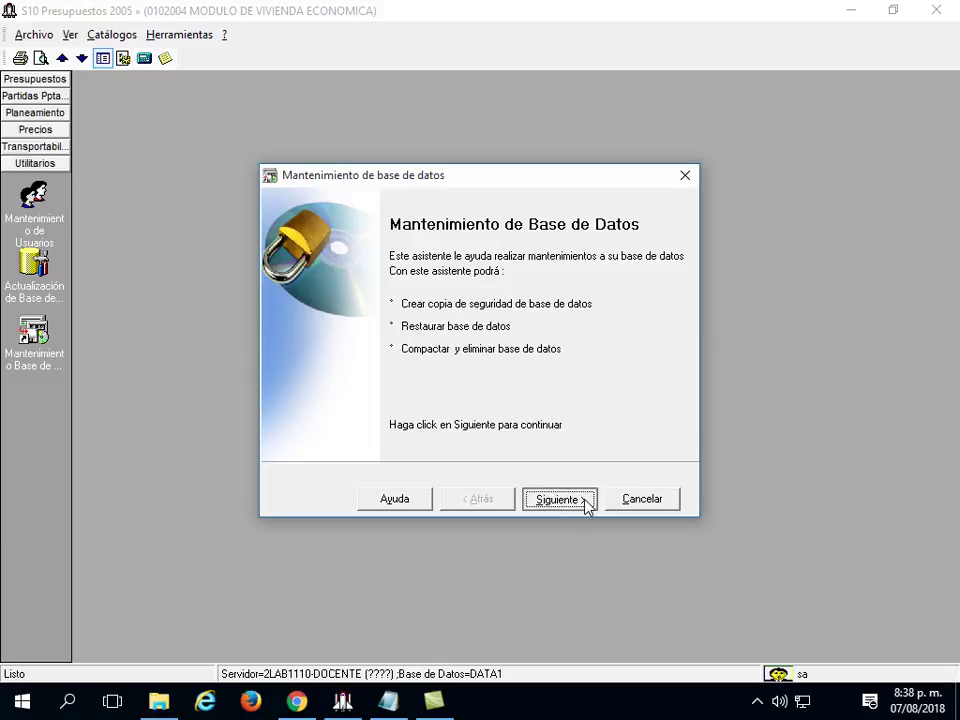
{"action": "left_click", "coordinate": [587, 506]}
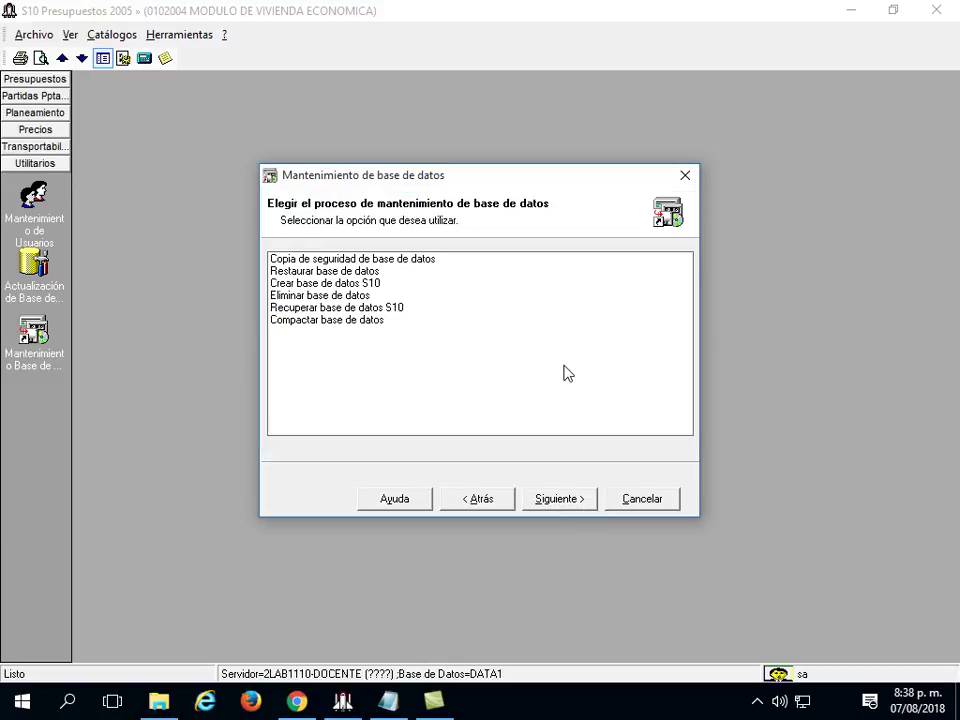
Choose 'Copia de seguridad de base de datos' and continue to the source-database step.
{"action": "left_click", "coordinate": [410, 261]}
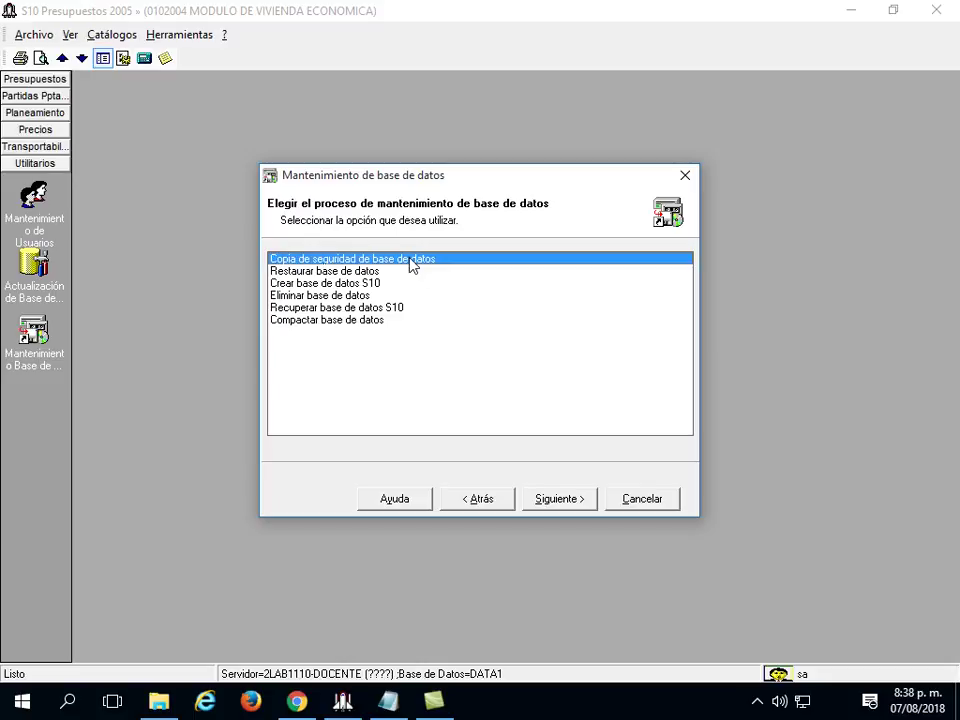
{"action": "left_click", "coordinate": [562, 499]}
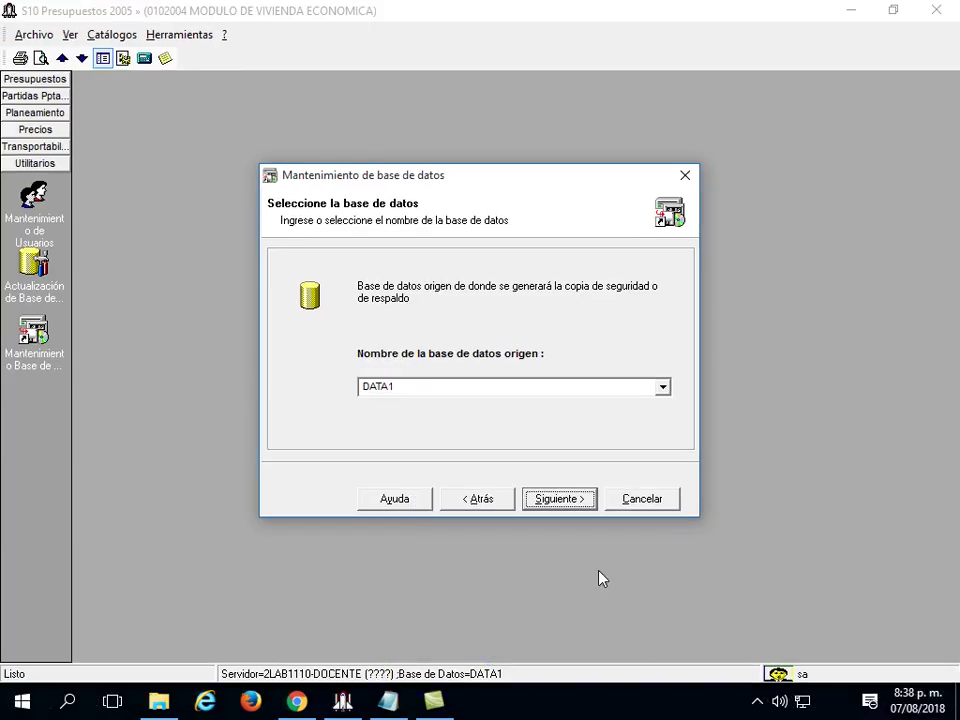
Keep DATA1 as the source database and advance to the backup naming step.
{"action": "left_click", "coordinate": [680, 312]}
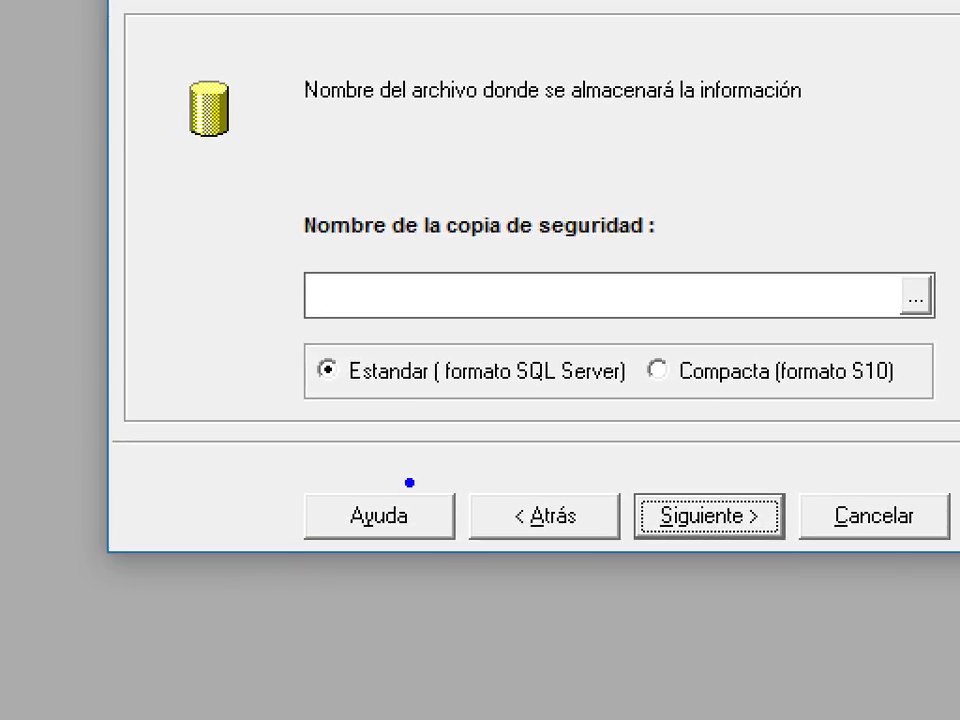
{"action": "mouse_move", "coordinate": [212, 201]}
{"action": "left_mouse_down"}
{"action": "mouse_move", "coordinate": [77, 193]}
{"action": "mouse_move", "coordinate": [107, 248]}
{"action": "mouse_move", "coordinate": [208, 229]}
{"action": "mouse_move", "coordinate": [212, 200]}
{"action": "mouse_move", "coordinate": [201, 446]}
{"action": "mouse_move", "coordinate": [100, 425]}
{"action": "mouse_move", "coordinate": [19, 383]}
{"action": "mouse_move", "coordinate": [40, 218]}
{"action": "left_mouse_up"}
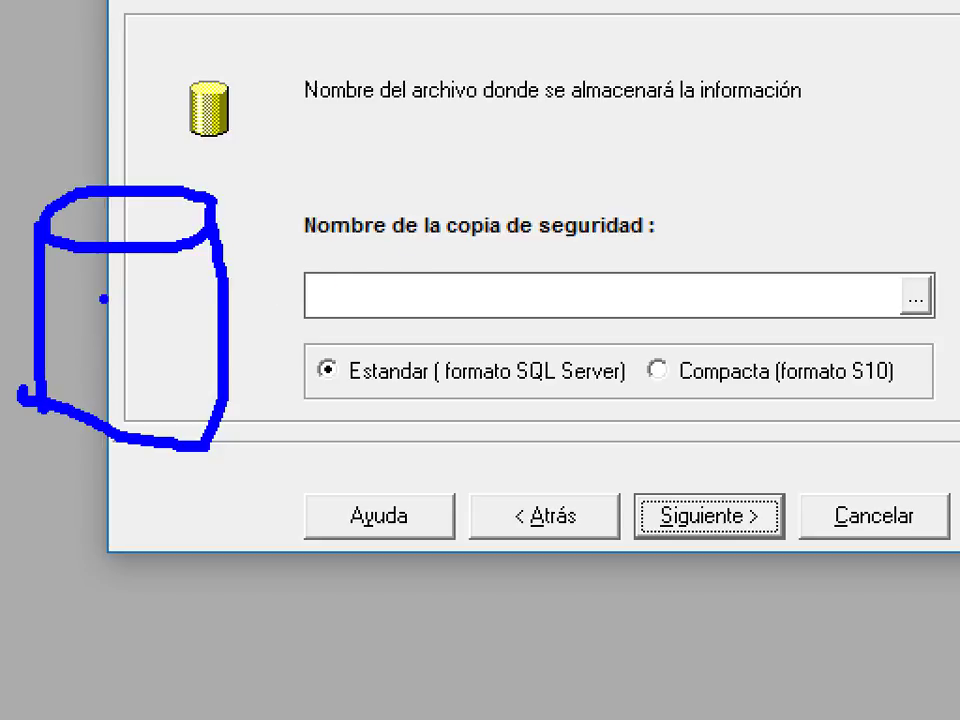
{"action": "key", "text": "r"}
{"action": "type", "text": "t"}
{"action": "type", "text": "daa"}
{"action": "key", "text": "BackSpace"}
{"action": "type", "text": "ta 1"}
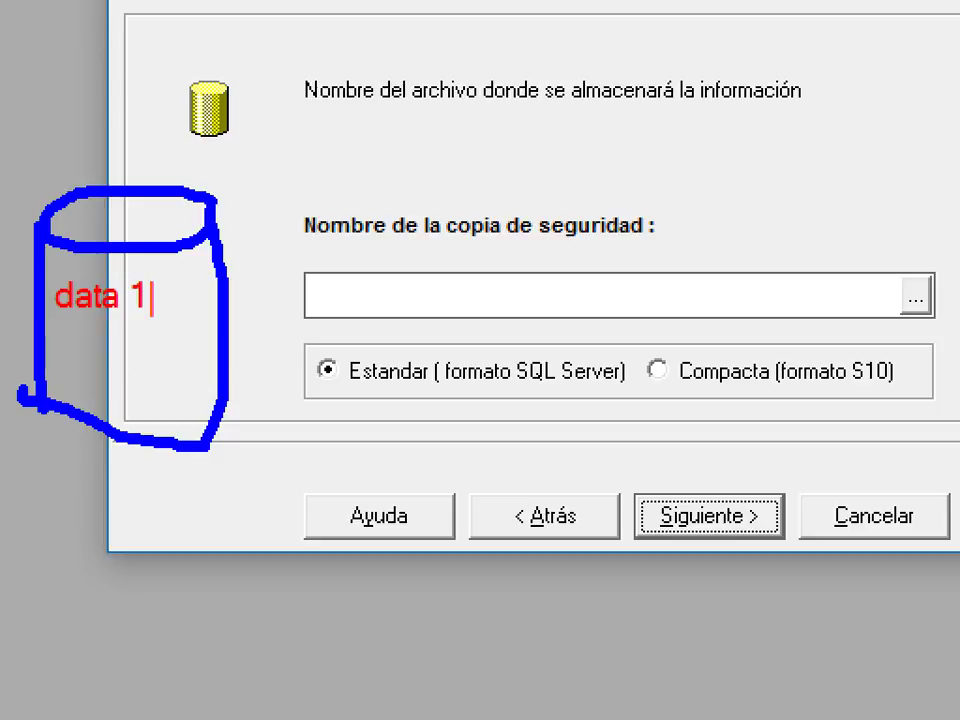
{"action": "key", "text": "Escape"}
Enter RESPALDO in the 'Nombre de la copia de seguridad' field.
{"action": "mouse_move", "coordinate": [205, 276]}
{"action": "left_mouse_down"}
{"action": "mouse_move", "coordinate": [437, 148]}
{"action": "mouse_move", "coordinate": [604, 188]}
{"action": "mouse_move", "coordinate": [580, 193]}
{"action": "mouse_move", "coordinate": [720, 172]}
{"action": "left_mouse_up"}
{"action": "mouse_move", "coordinate": [620, 211]}
{"action": "left_mouse_down"}
{"action": "mouse_move", "coordinate": [697, 229]}
{"action": "mouse_move", "coordinate": [795, 187]}
{"action": "mouse_move", "coordinate": [720, 170]}
{"action": "left_mouse_up"}
{"action": "mouse_move", "coordinate": [797, 185]}
{"action": "left_mouse_down"}
{"action": "mouse_move", "coordinate": [797, 236]}
{"action": "mouse_move", "coordinate": [726, 315]}
{"action": "left_mouse_up"}
{"action": "mouse_move", "coordinate": [720, 229]}
{"action": "left_mouse_down"}
{"action": "mouse_move", "coordinate": [723, 317]}
{"action": "mouse_move", "coordinate": [628, 292]}
{"action": "left_mouse_up"}
{"action": "left_click_drag", "start_coordinate": [621, 214], "coordinate": [626, 300]}
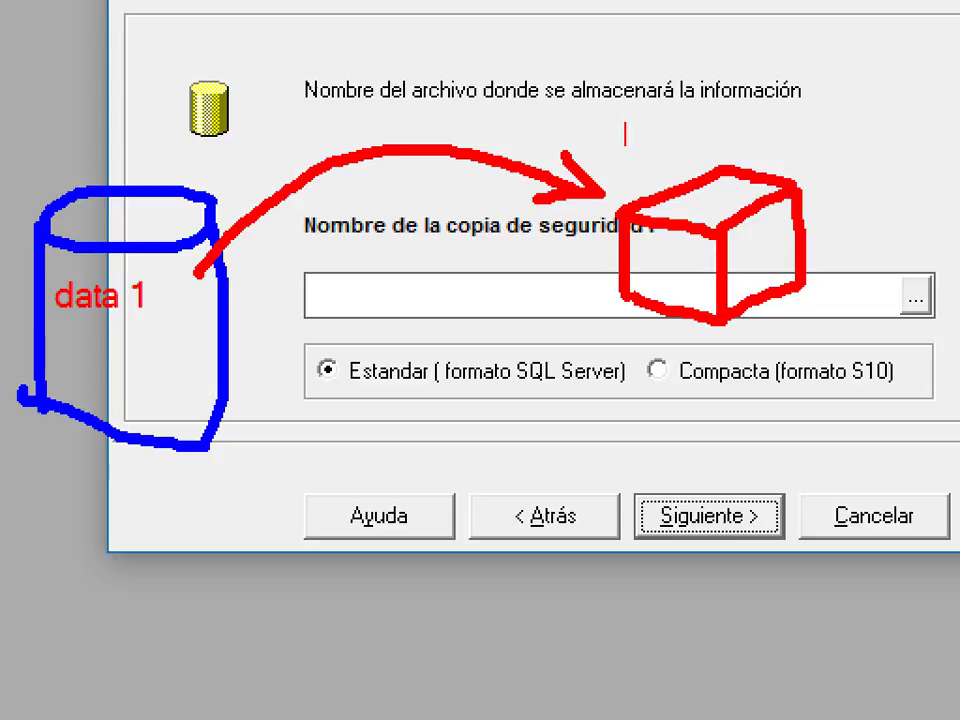
{"action": "type", "text": "respaldo"}
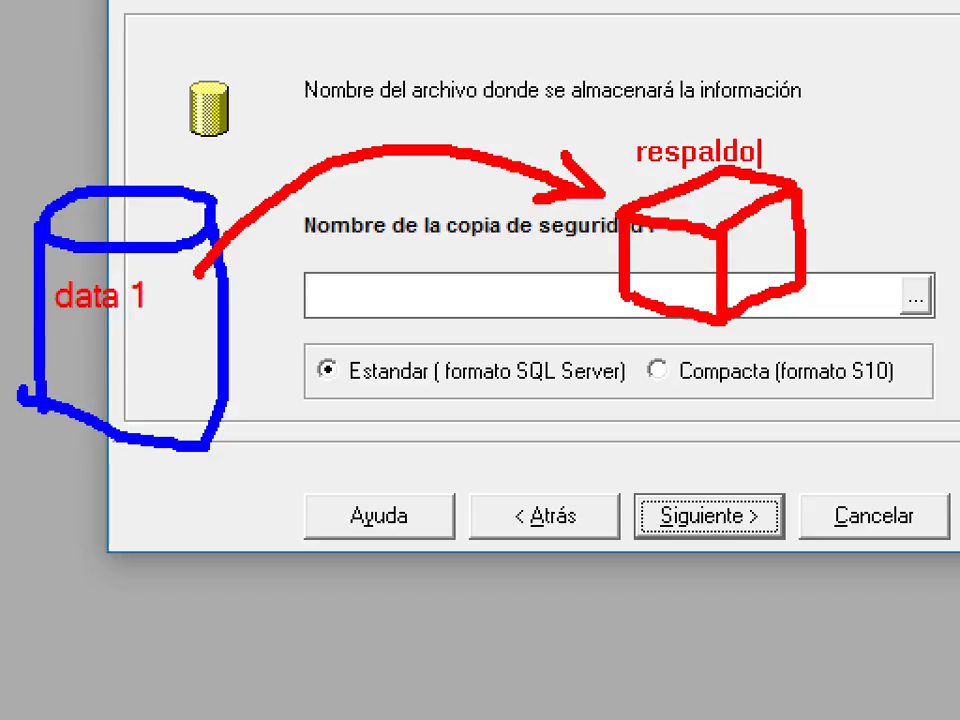
{"action": "key", "text": "BackSpace"}
{"action": "key", "text": "BackSpace"}
{"action": "key", "text": "BackSpace"}
{"action": "key", "text": "BackSpace"}
{"action": "key", "text": "BackSpace"}
{"action": "key", "text": "BackSpace"}
{"action": "key", "text": "BackSpace"}
{"action": "key", "text": "BackSpace"}
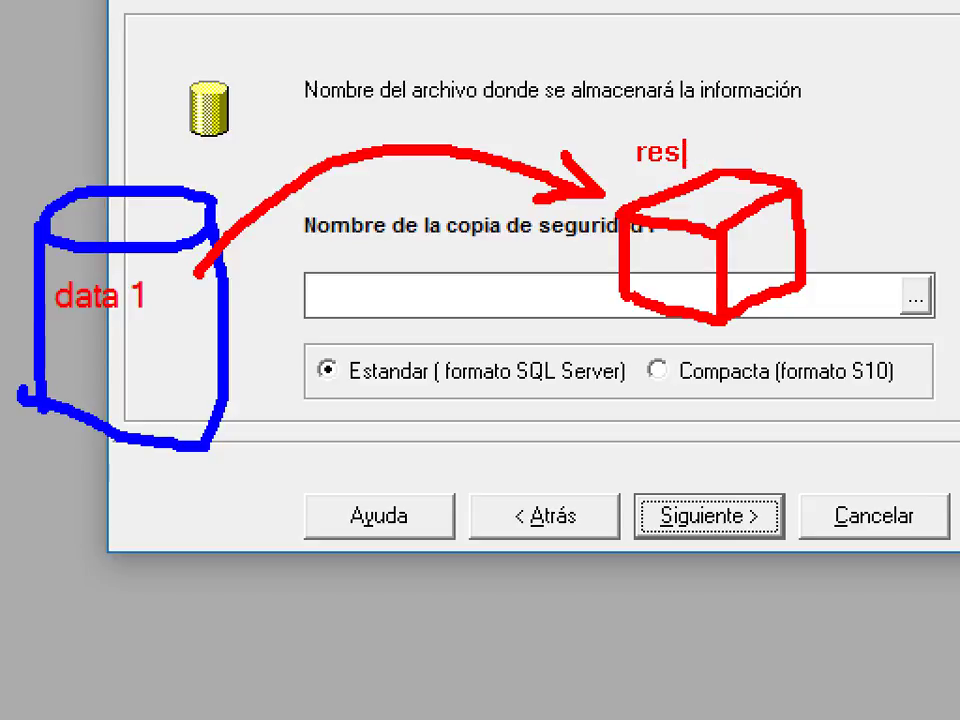
{"action": "type", "text": "RESPALDO"}
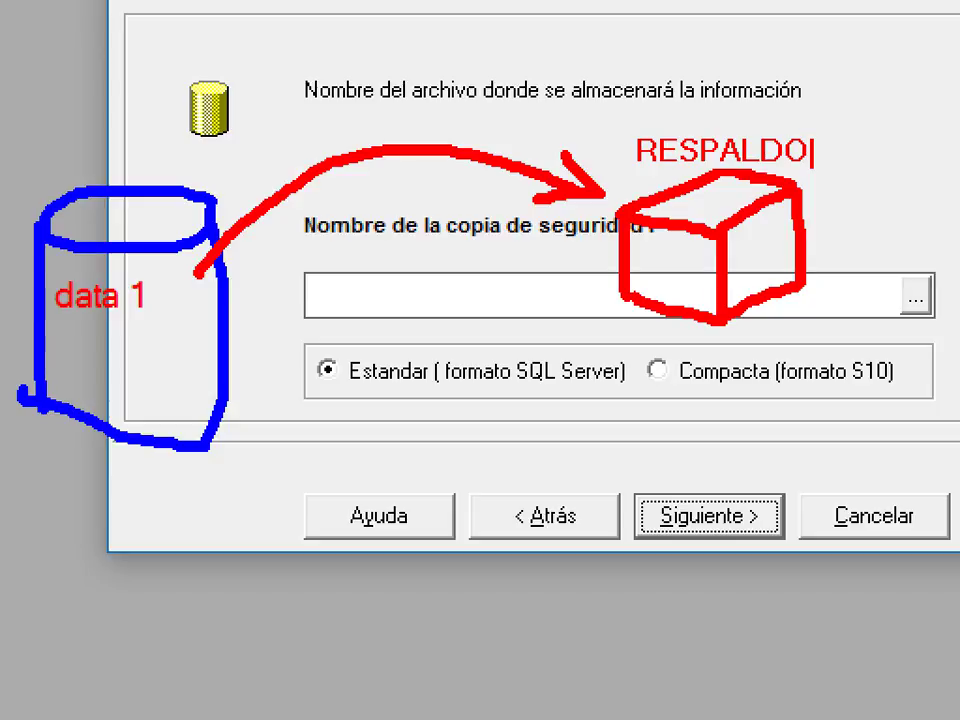
Extend the backup name toward RESPALDO7AGOSTO.
{"action": "type", "text": "7AGOSTO"}
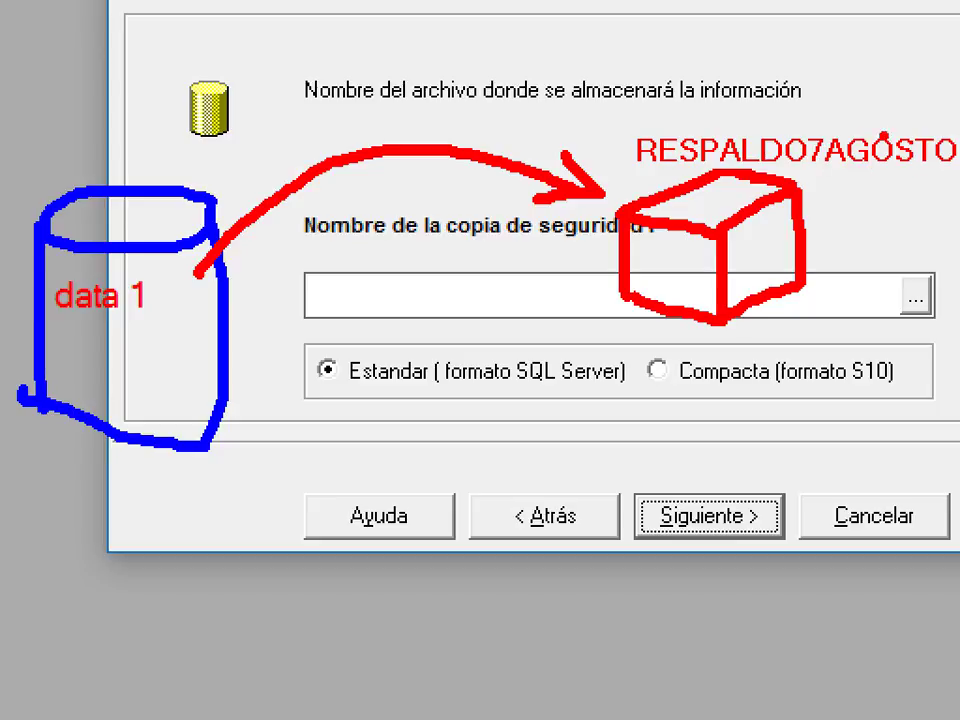
{"action": "mouse_move", "coordinate": [668, 262]}
{"action": "left_mouse_down"}
{"action": "mouse_move", "coordinate": [612, 236]}
{"action": "mouse_move", "coordinate": [440, 268]}
{"action": "left_mouse_up"}
{"action": "left_click_drag", "start_coordinate": [435, 278], "coordinate": [462, 278]}
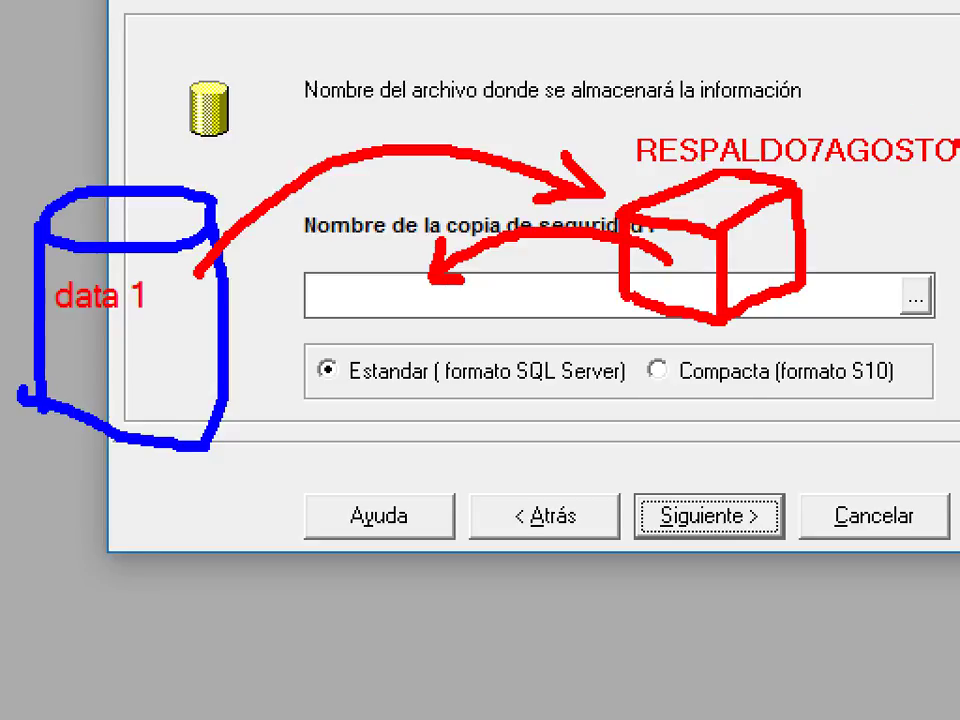
{"action": "key", "text": "Escape"}
{"action": "type", "text": "RESPALDO"}
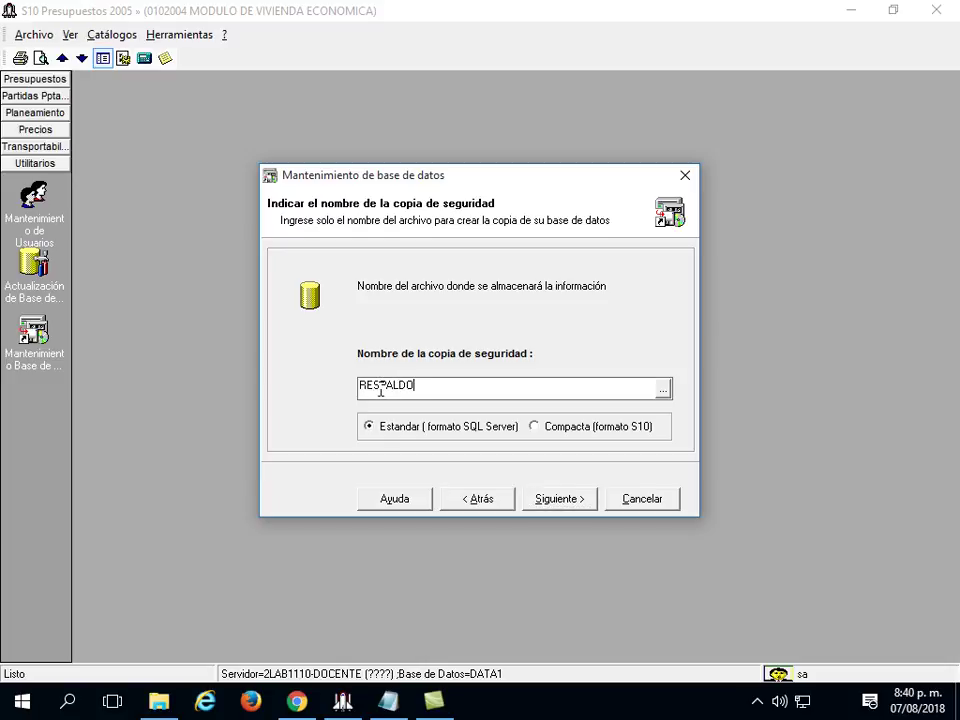
{"action": "type", "text": "7AGOSTO"}
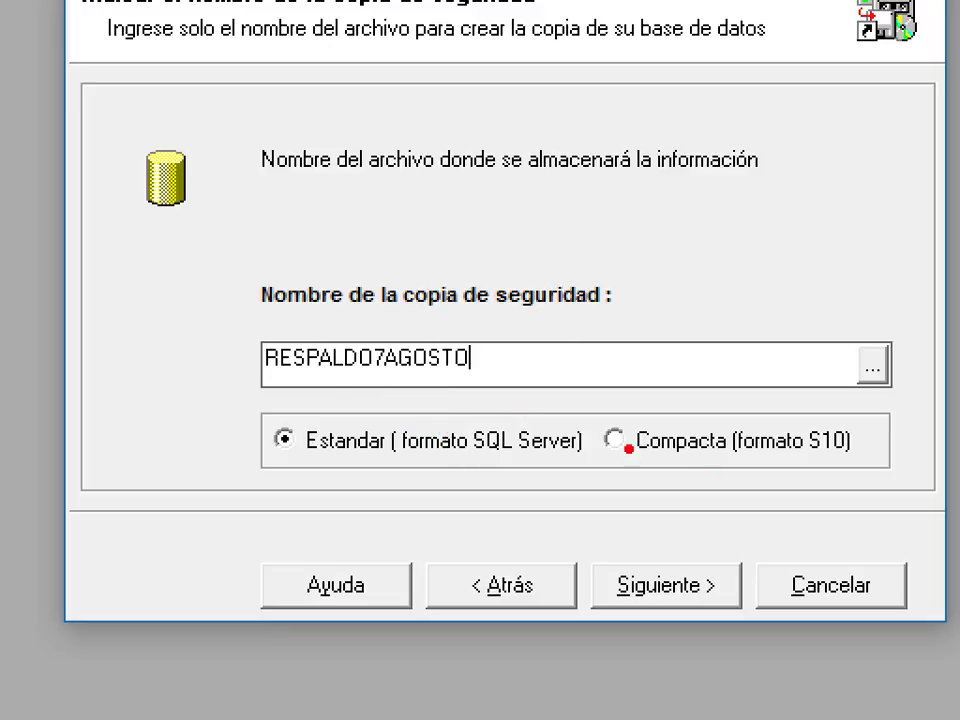
Keep RESPALDO7AGOSTO as the name with Estandar (formato SQL Server) format.
{"action": "left_click_drag", "start_coordinate": [247, 404], "coordinate": [598, 478]}
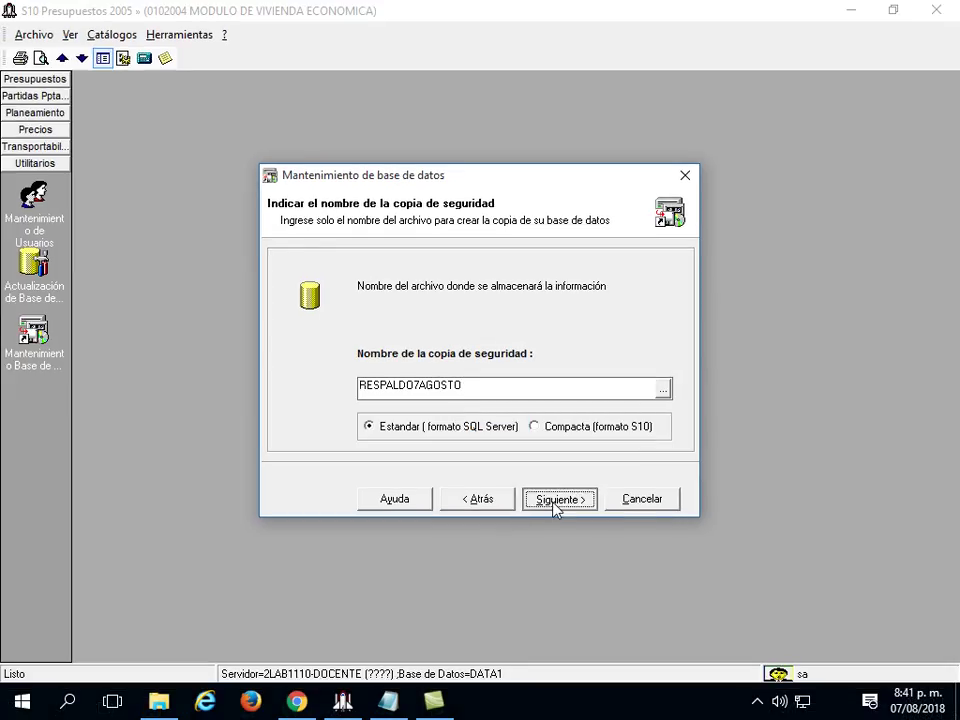
Run the DATA1 backup copy and accept the success message to close the wizard.
{"action": "left_click", "coordinate": [557, 500]}
{"action": "left_click", "coordinate": [556, 503]}
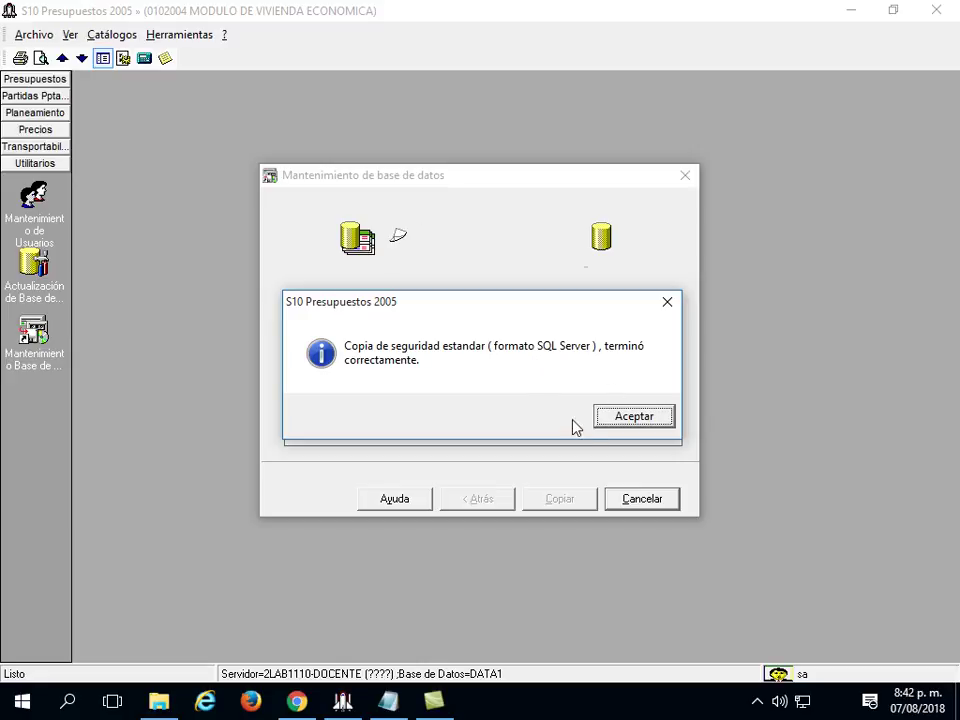
{"action": "left_click", "coordinate": [610, 423]}
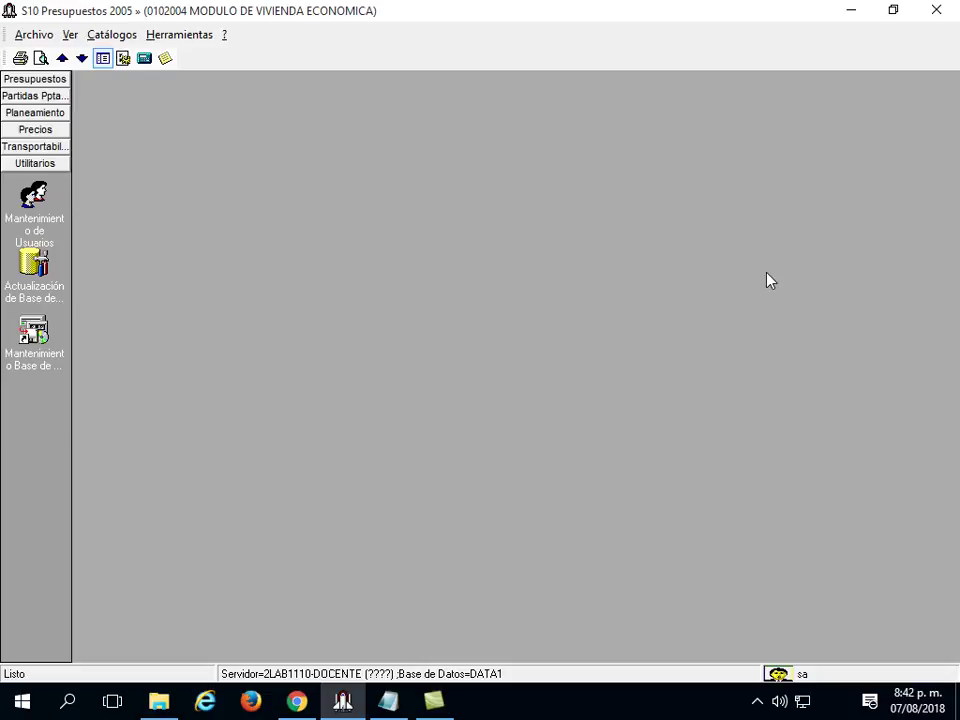
Minimize S10 and open a maximized File Explorer window with a wider folder pane.
{"action": "left_click", "coordinate": [849, 12]}
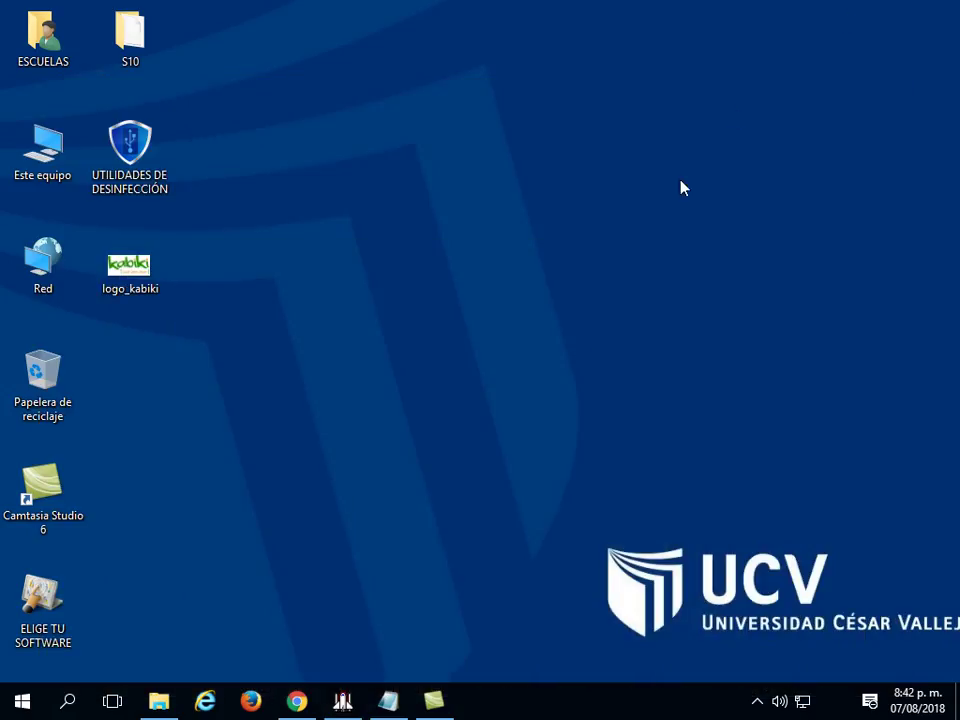
{"action": "left_click", "coordinate": [160, 702]}
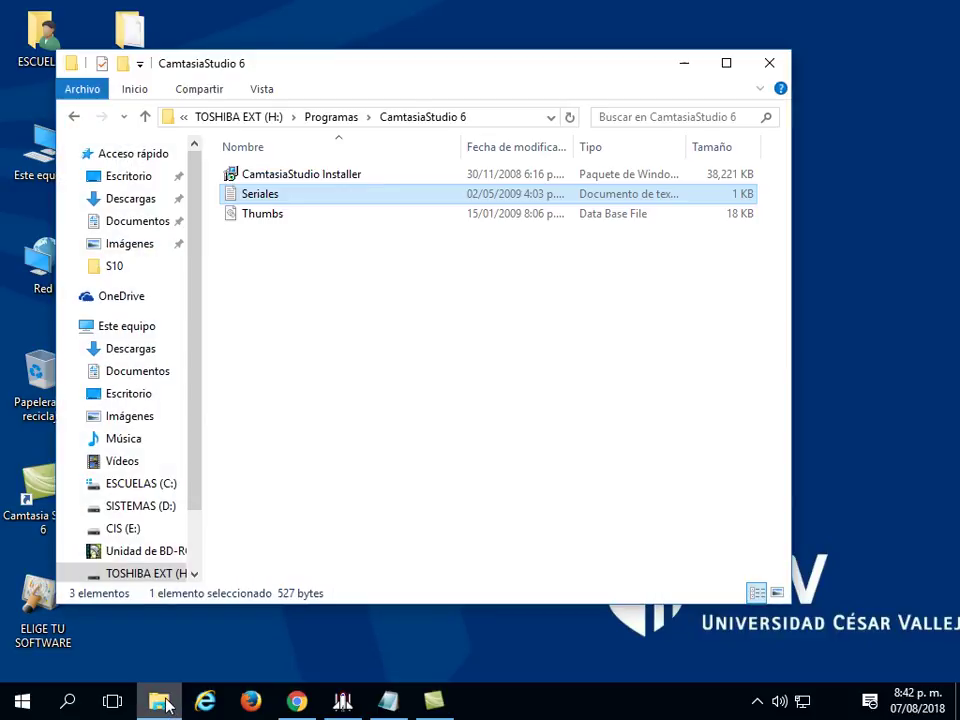
{"action": "left_click", "coordinate": [725, 65]}
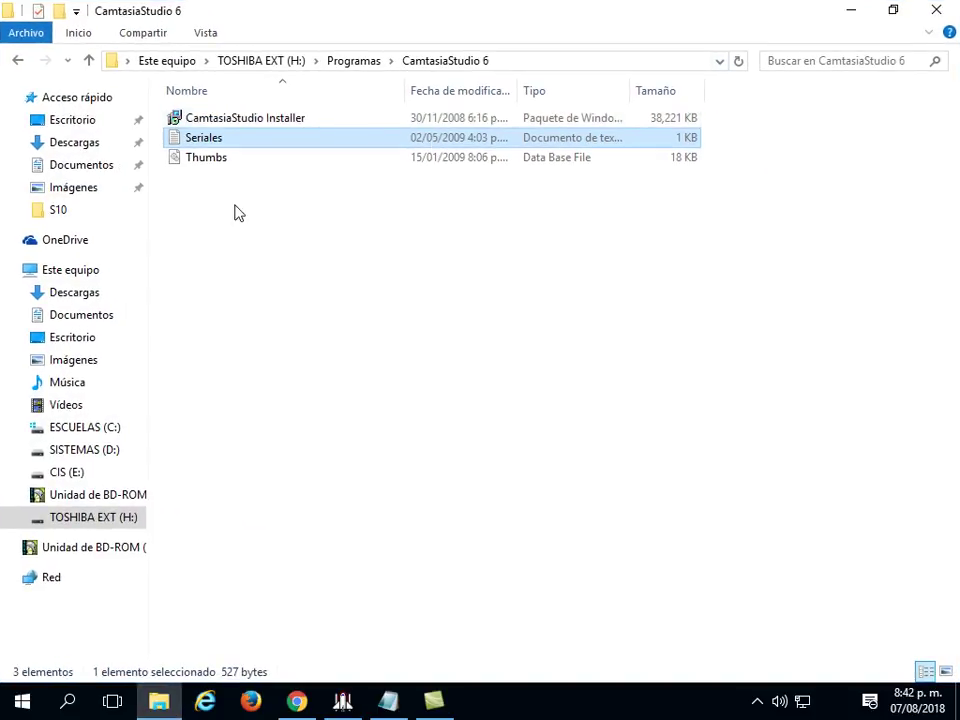
{"action": "left_click_drag", "start_coordinate": [146, 201], "coordinate": [210, 212]}
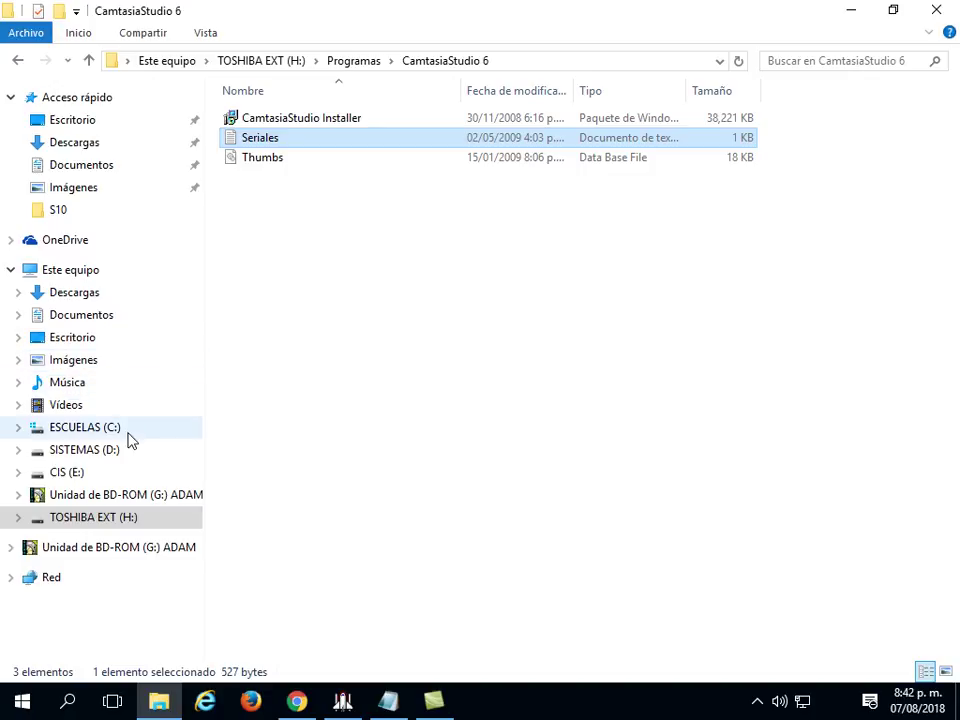
Navigate the folder tree to C:\S102000\Backup on ESCUELAS (C:).
{"action": "left_click", "coordinate": [128, 438]}
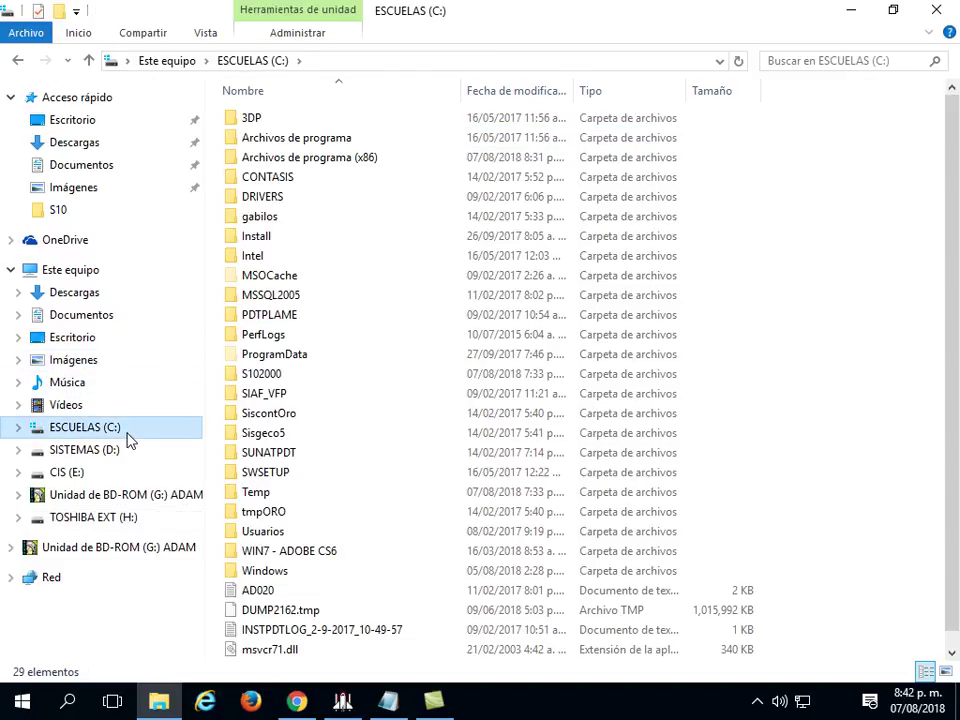
{"action": "left_click", "coordinate": [20, 428]}
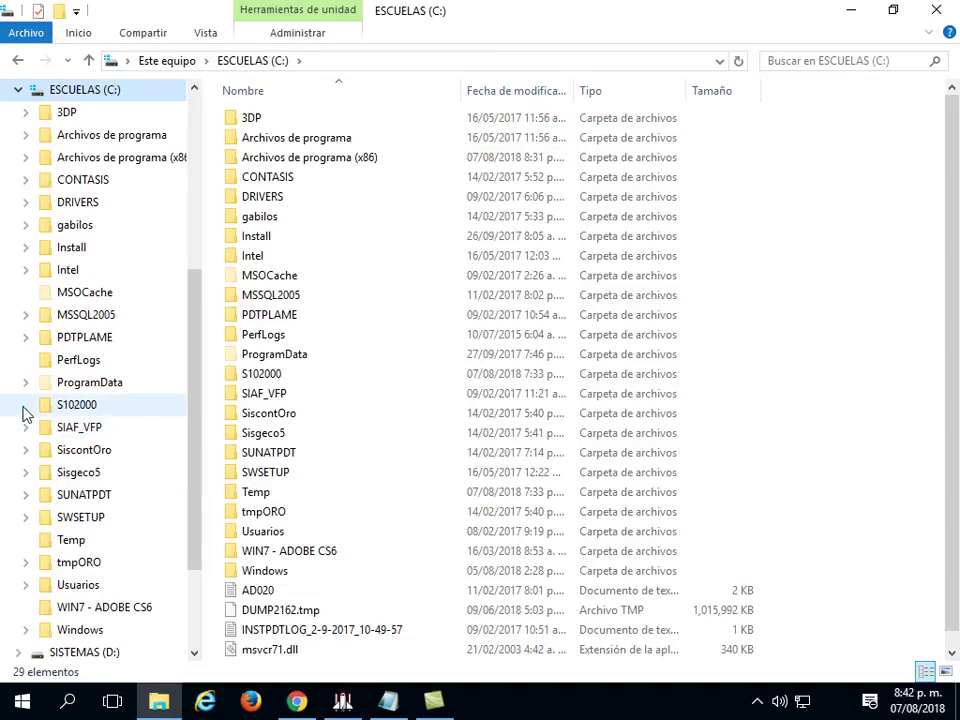
{"action": "left_click", "coordinate": [25, 405]}
{"action": "left_click", "coordinate": [84, 408]}
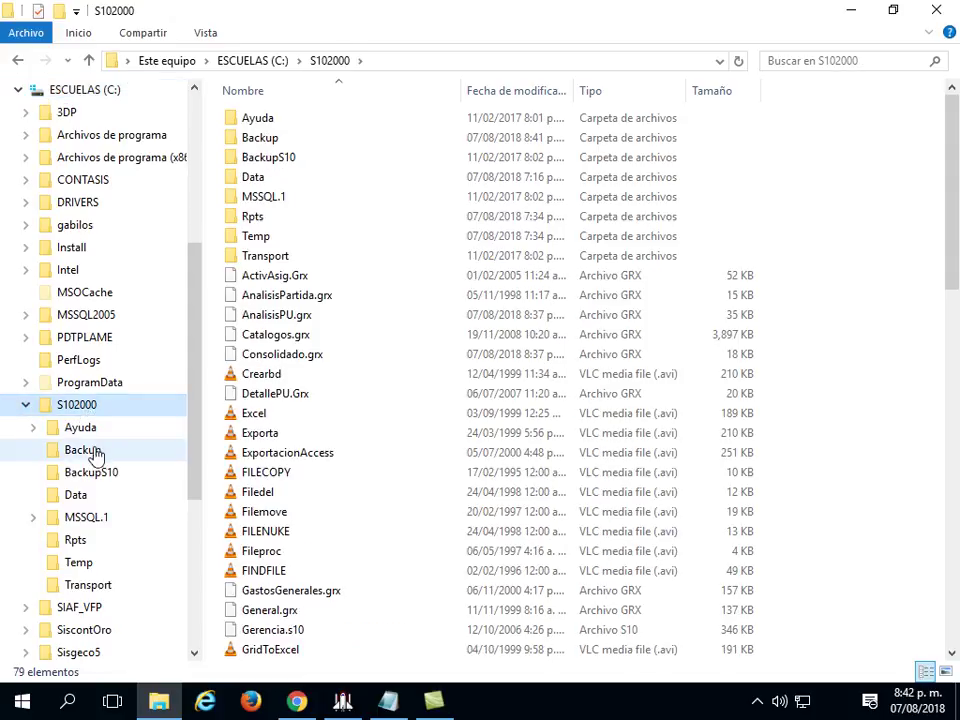
{"action": "left_click", "coordinate": [90, 450]}
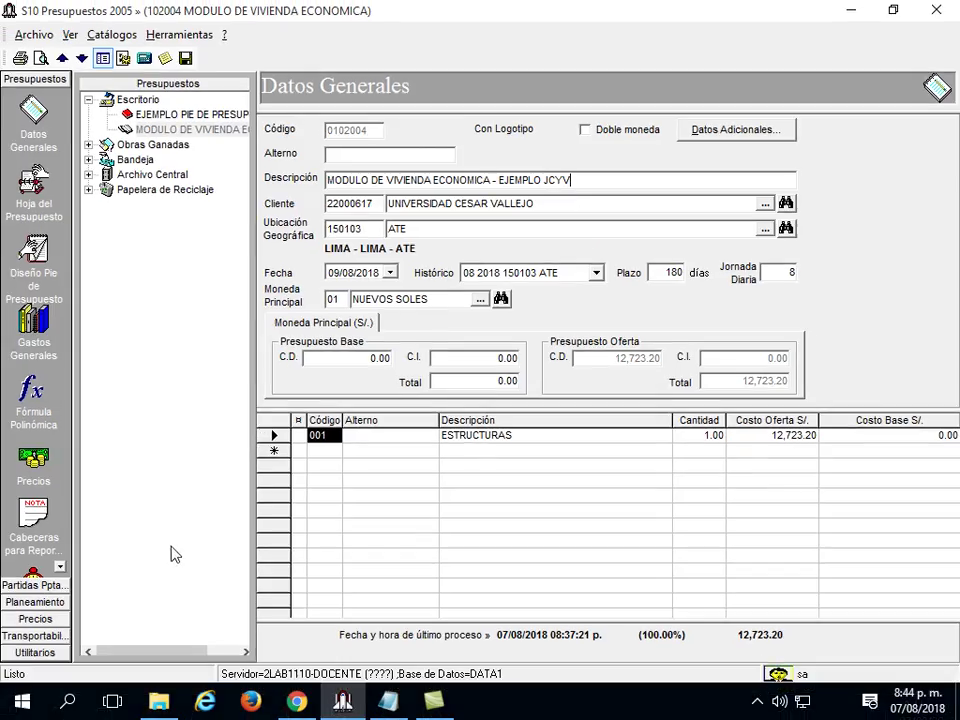
Reopen the maintenance wizard, save the current budget, and choose database backup.
{"action": "left_click", "coordinate": [43, 707]}
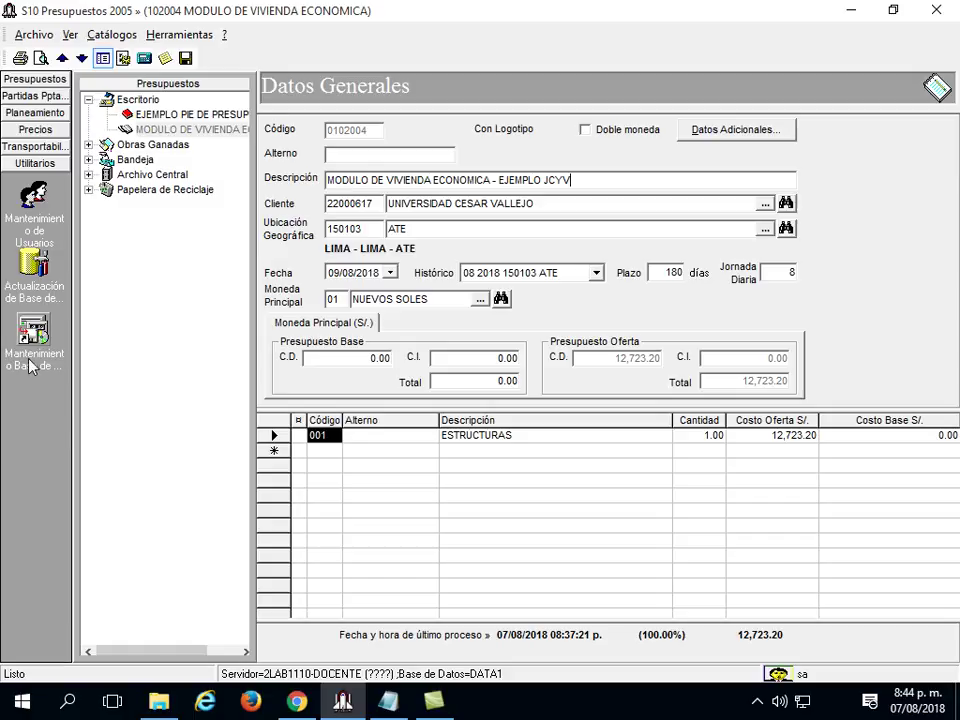
{"action": "left_click", "coordinate": [30, 265]}
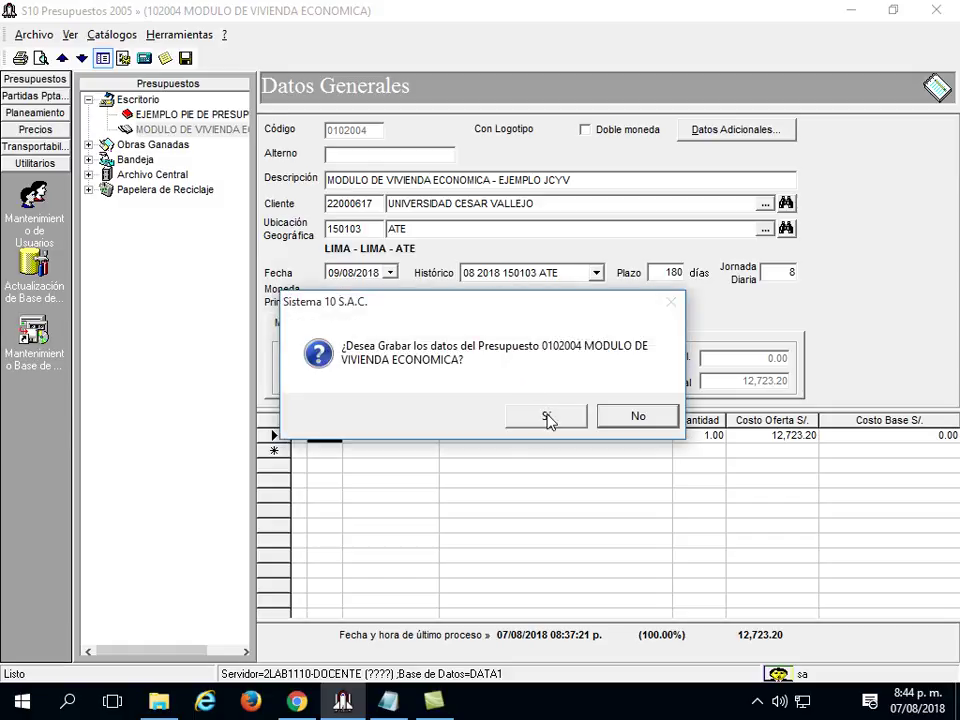
{"action": "left_click", "coordinate": [547, 416]}
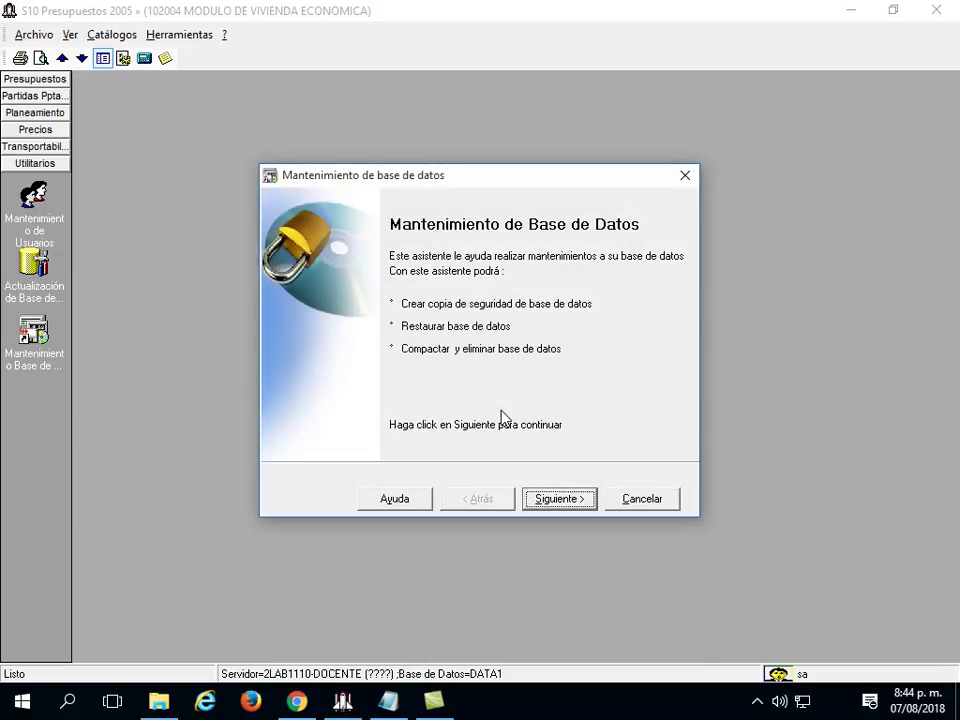
{"action": "left_click", "coordinate": [568, 504]}
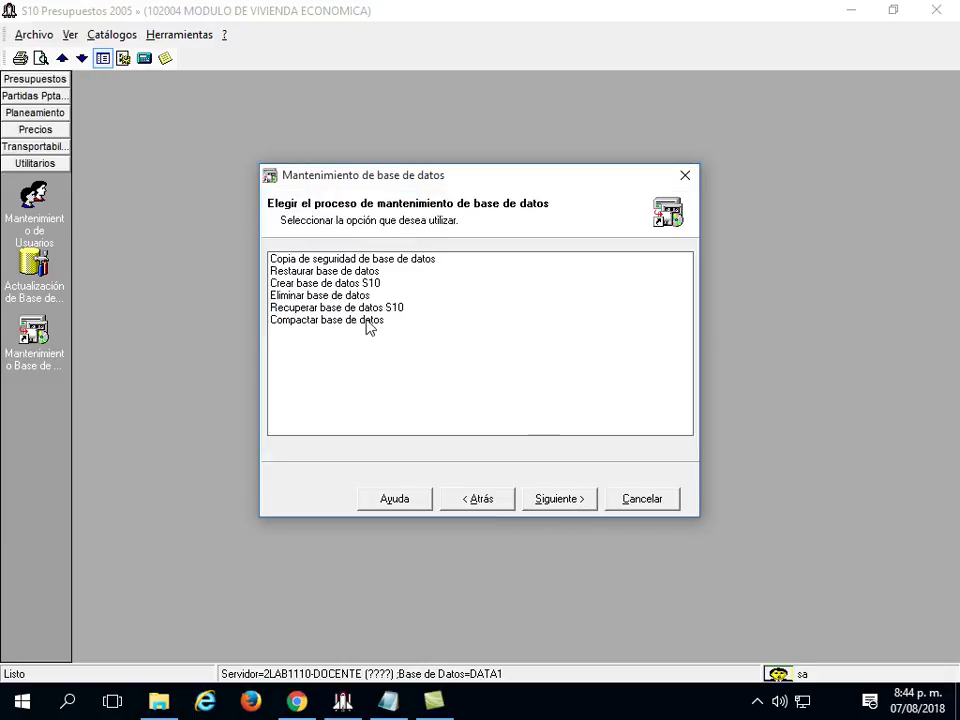
{"action": "left_click", "coordinate": [343, 259]}
{"action": "left_click", "coordinate": [578, 506]}
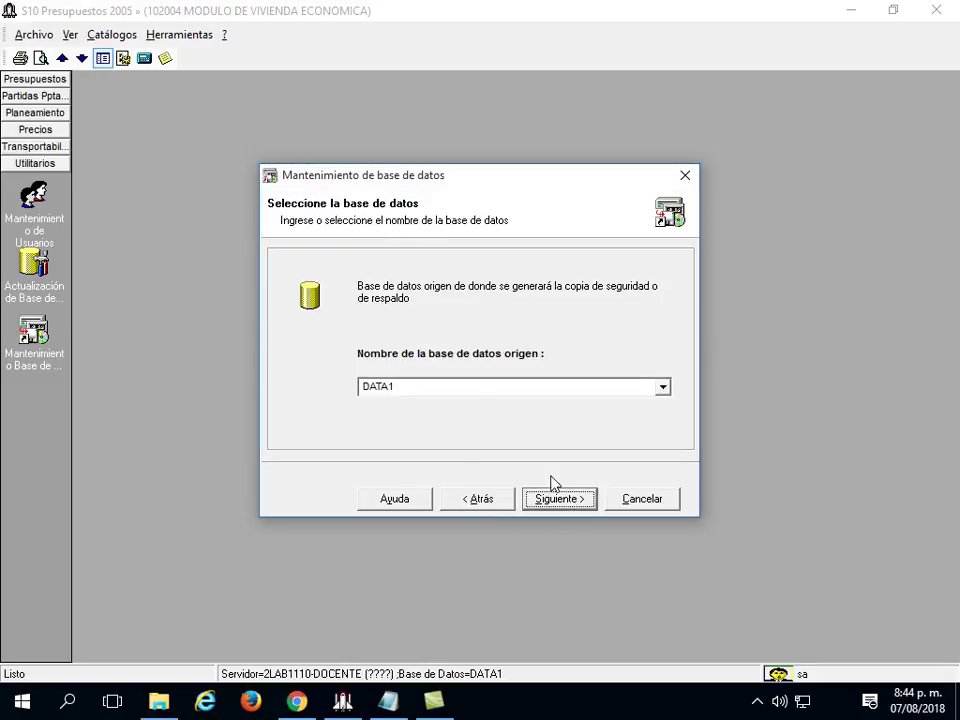
Go back and select DATA1 as the source database.
{"action": "type", "text": "BASE"}
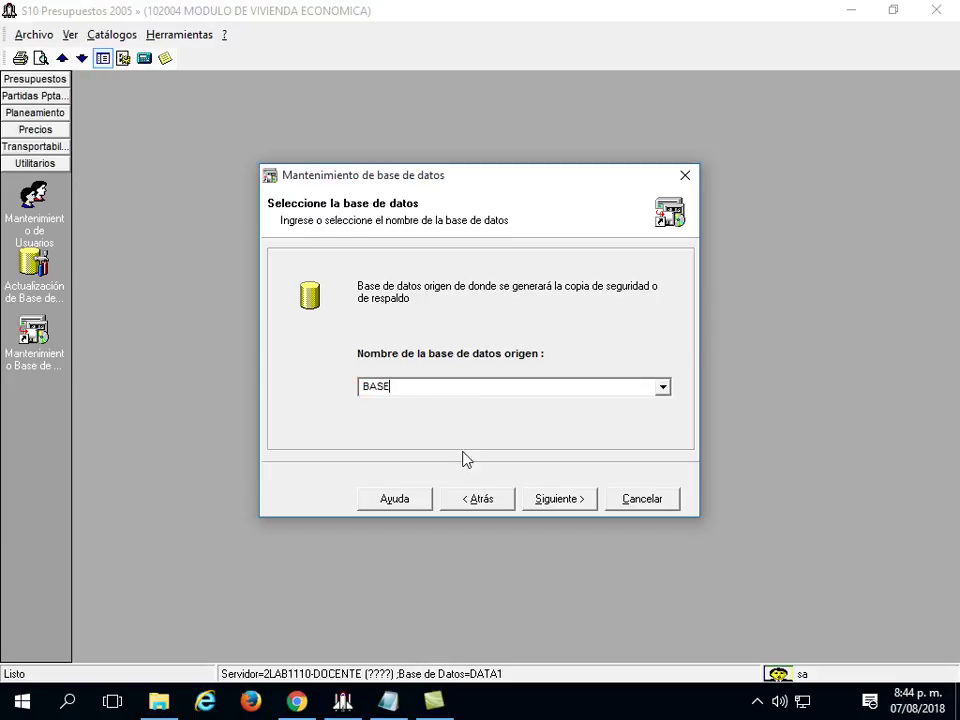
{"action": "left_click", "coordinate": [565, 501]}
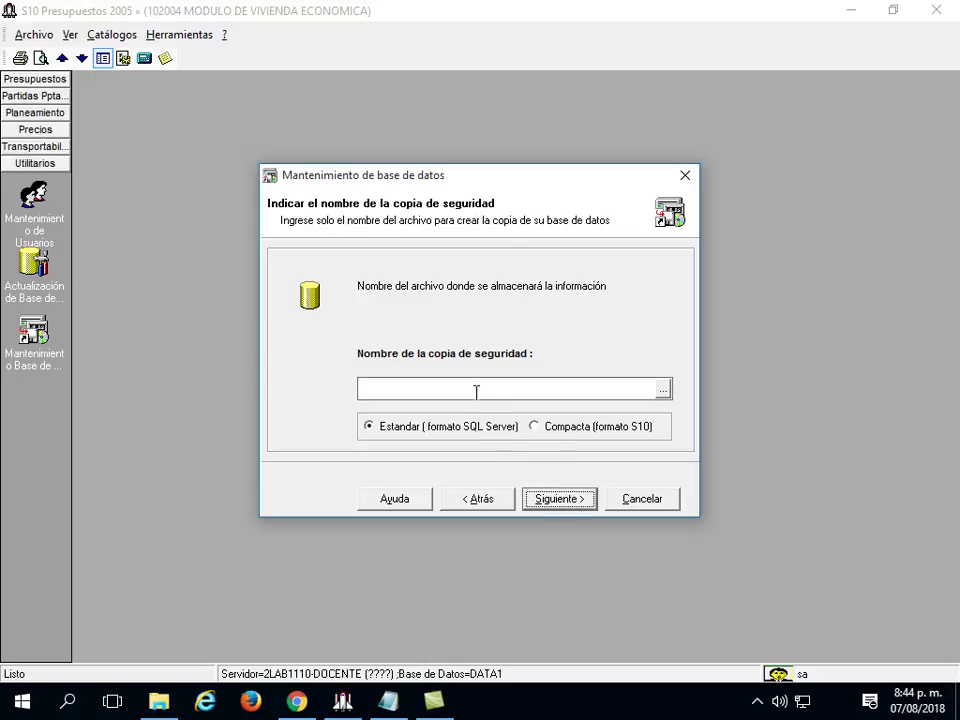
{"action": "left_click", "coordinate": [494, 503]}
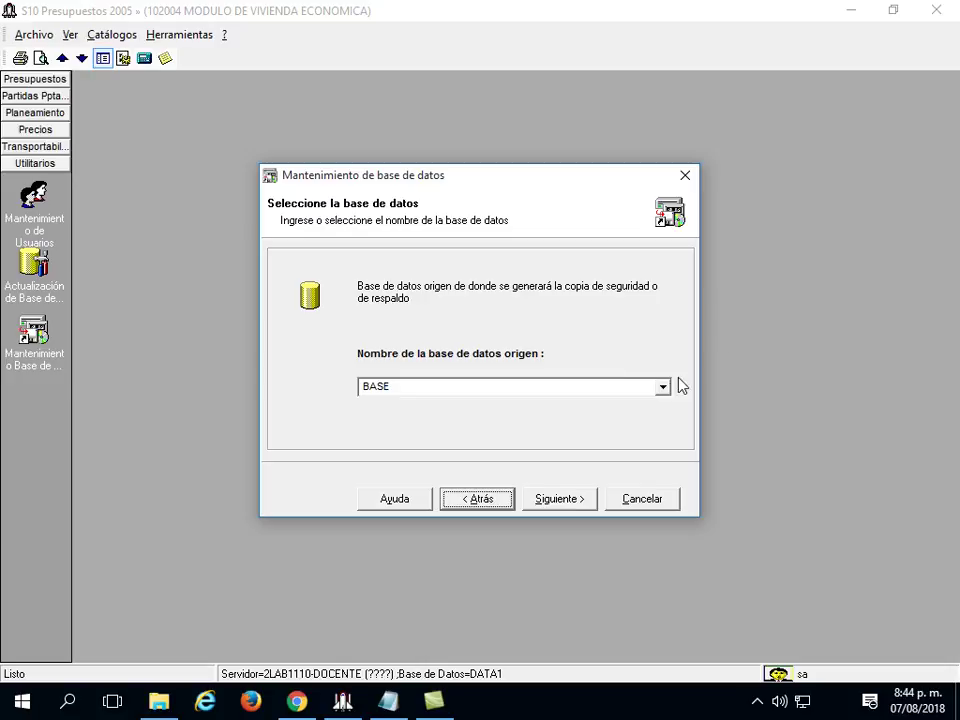
{"action": "left_click", "coordinate": [663, 387]}
{"action": "left_click", "coordinate": [513, 411]}
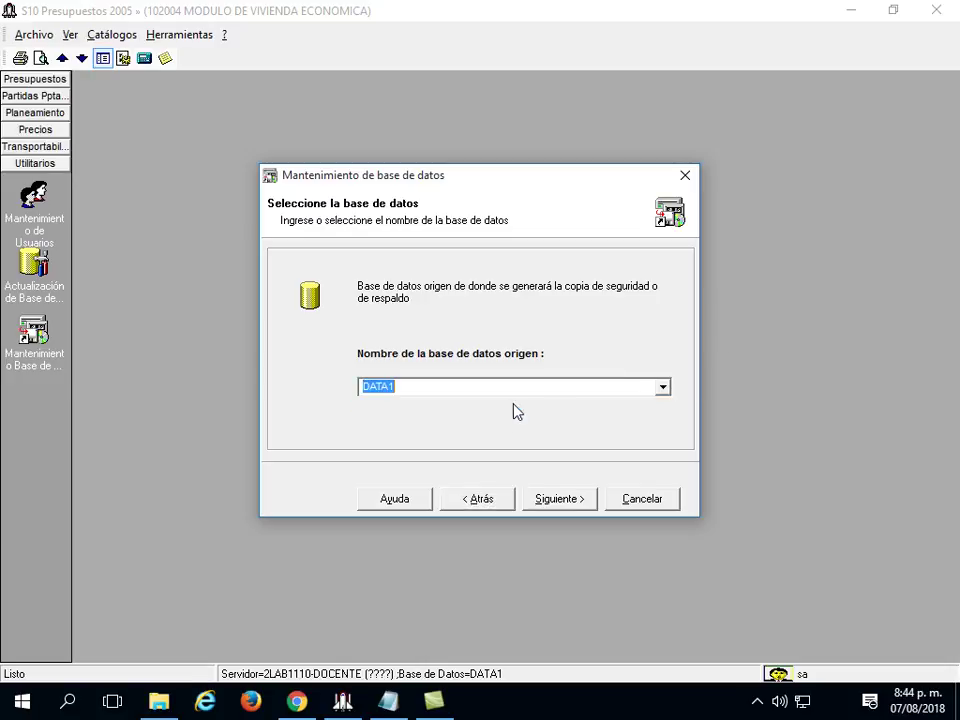
{"action": "left_click", "coordinate": [568, 497]}
Name the backup BASE and start the copy.
{"action": "left_click", "coordinate": [497, 390]}
{"action": "type", "text": "BAASE"}
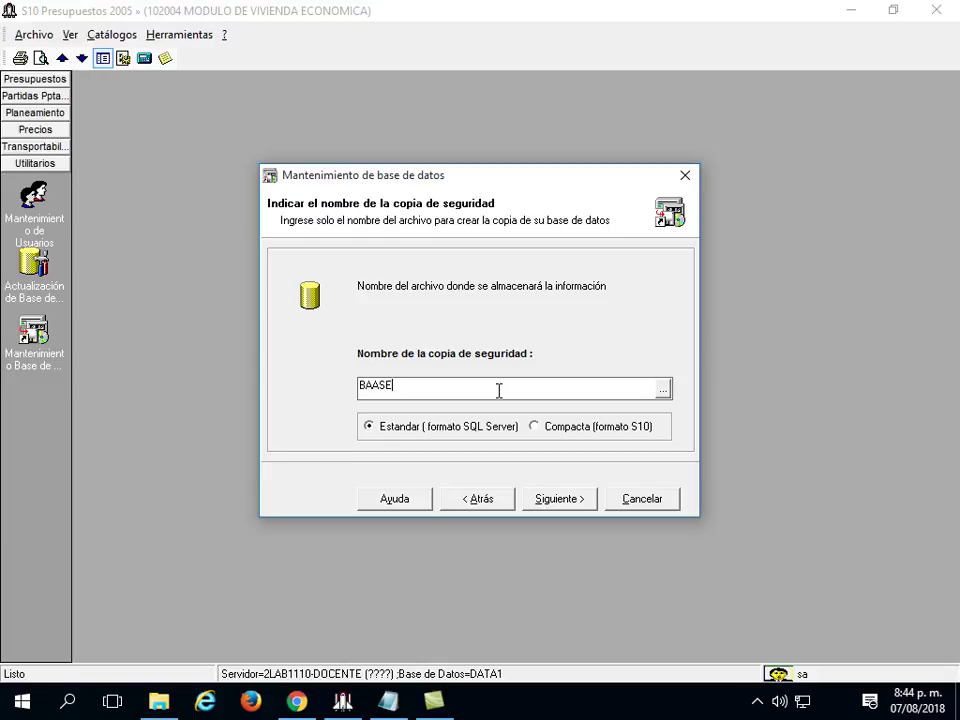
{"action": "key", "text": "BackSpace"}
{"action": "key", "text": "BackSpace"}
{"action": "type", "text": "SE"}
{"action": "left_click", "coordinate": [558, 500]}
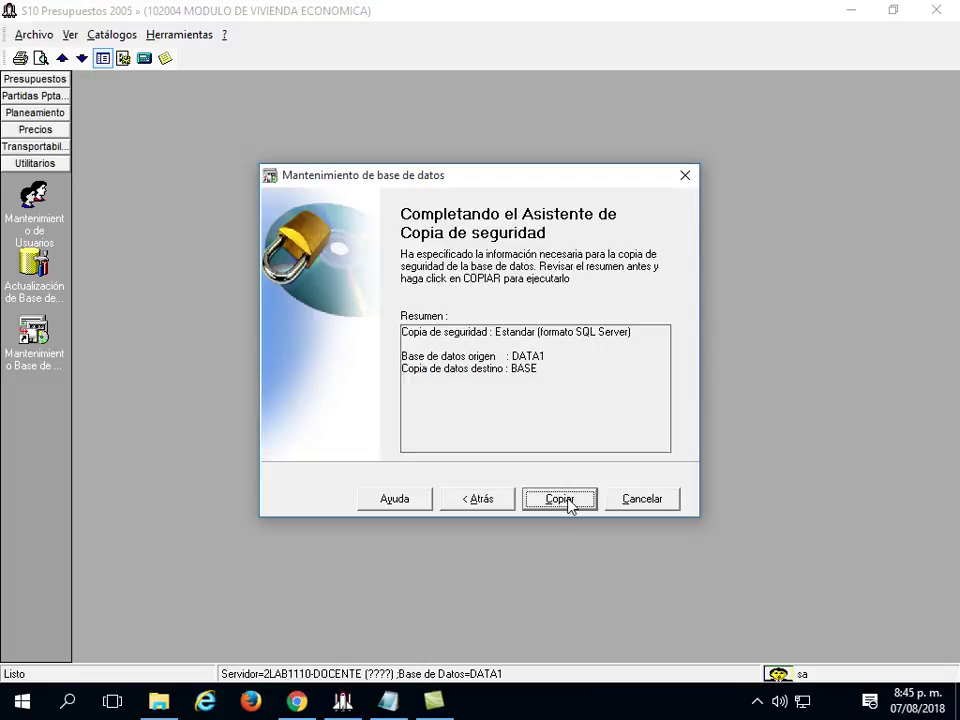
{"action": "left_click", "coordinate": [566, 504]}
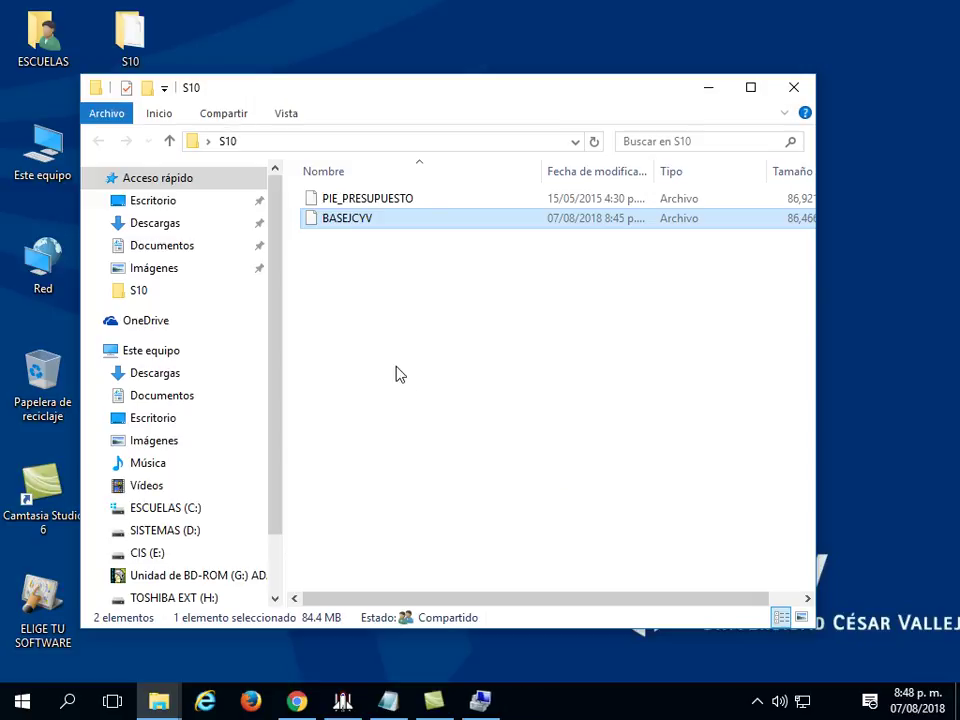
Copy the BASEJCYV backup file from the S10 folder.
{"action": "right_click", "coordinate": [364, 224]}
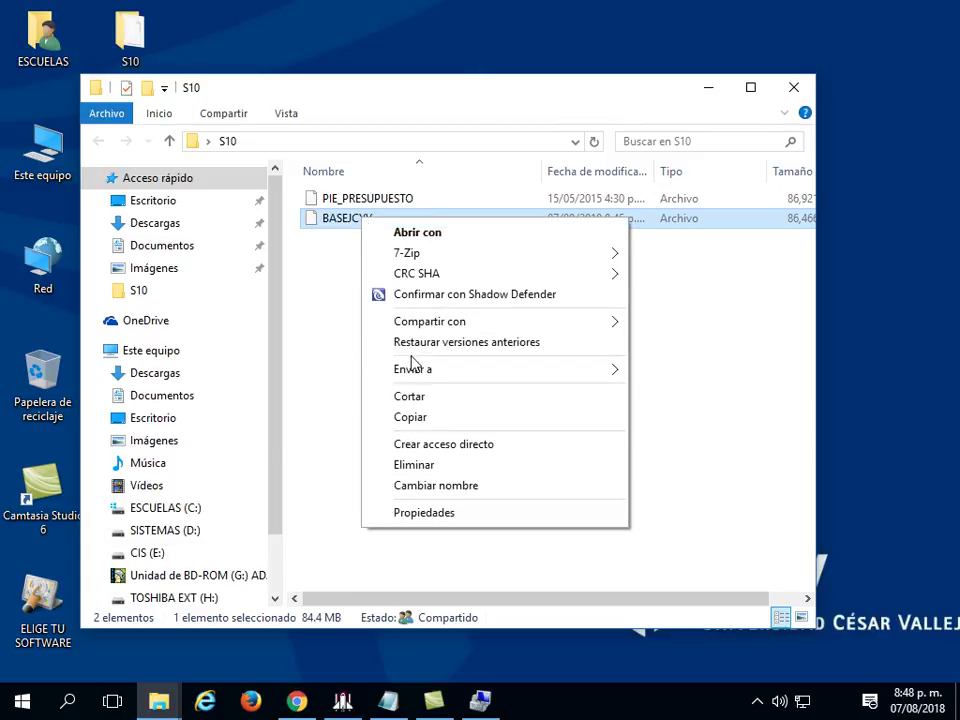
{"action": "left_click", "coordinate": [432, 418]}
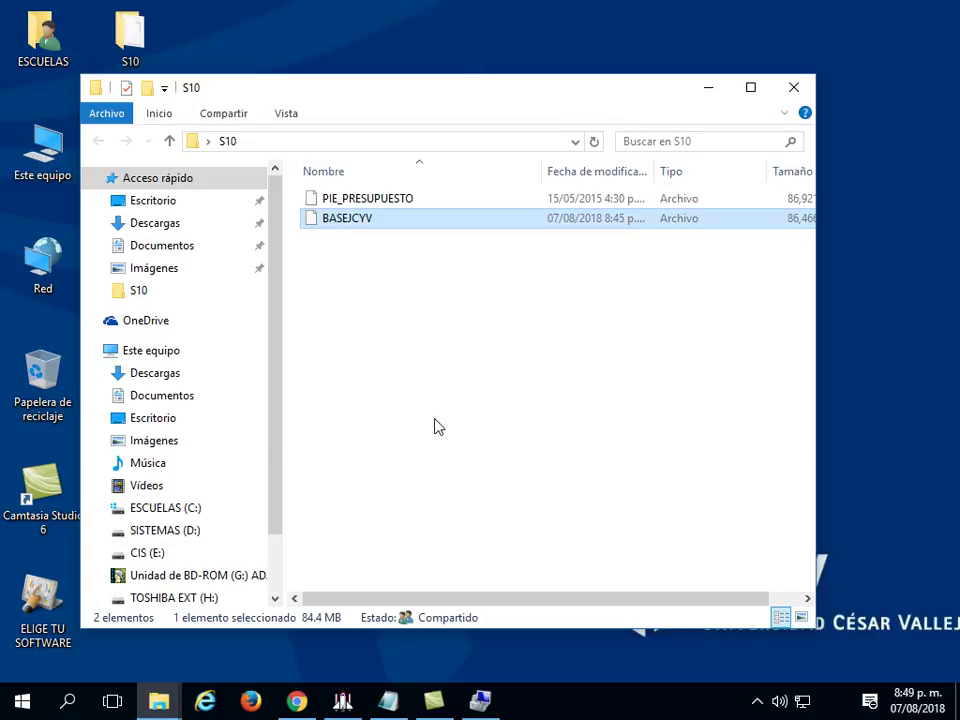
{"action": "left_click_drag", "start_coordinate": [276, 411], "coordinate": [279, 521]}
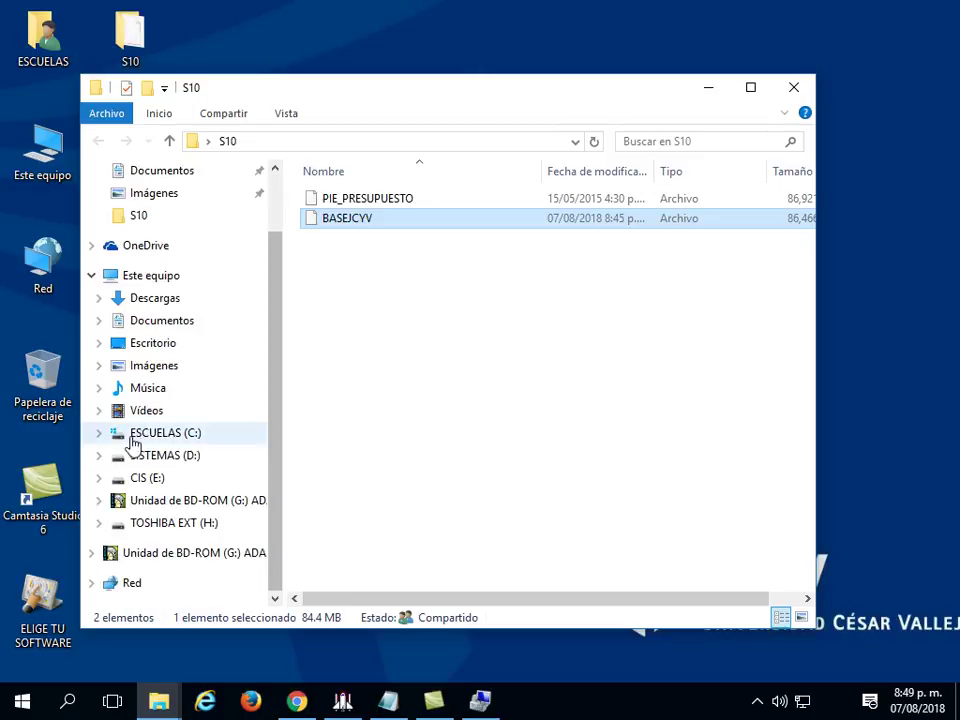
Paste BASEJCYV into C:\S102000\Backup, replacing the existing file, then return to S10.
{"action": "left_click", "coordinate": [98, 434]}
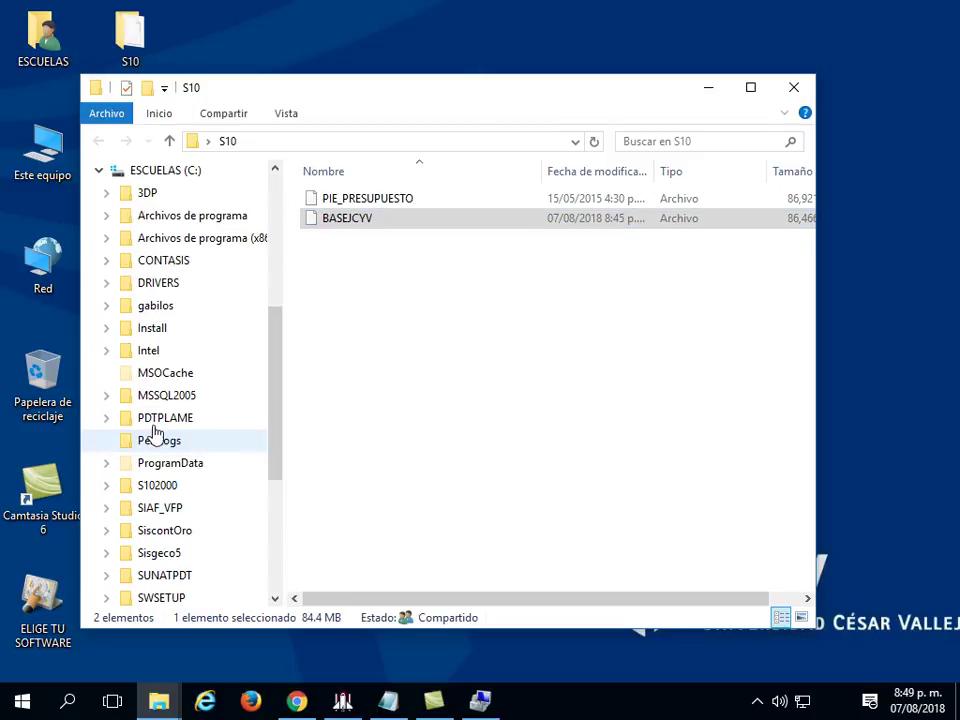
{"action": "left_click", "coordinate": [173, 176]}
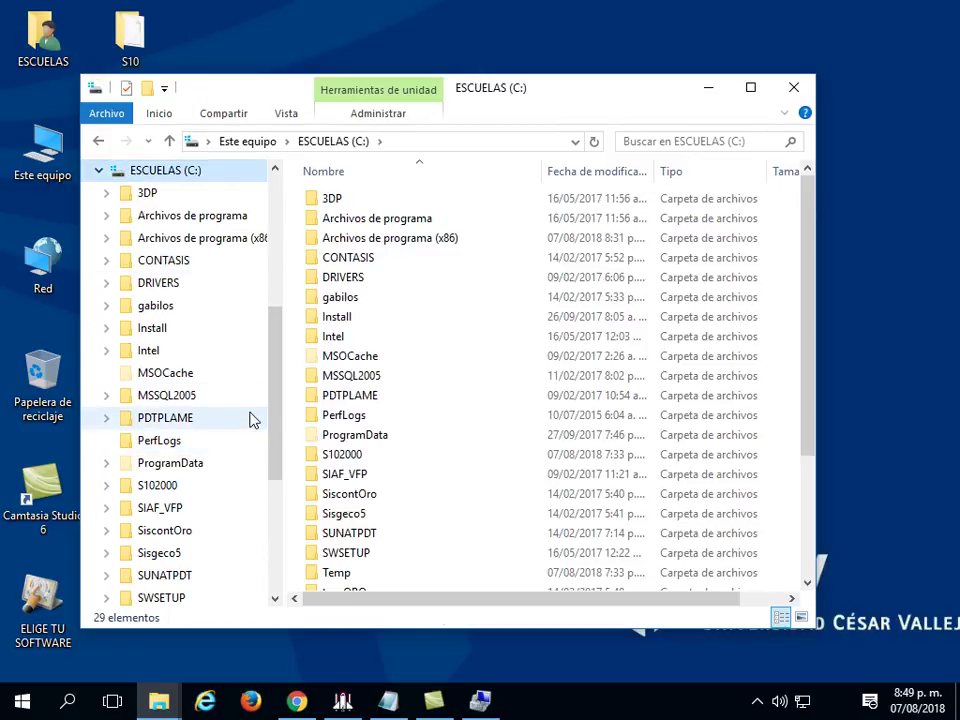
{"action": "scroll", "coordinate": [279, 430], "scroll_direction": "down", "scroll_amount": 2}
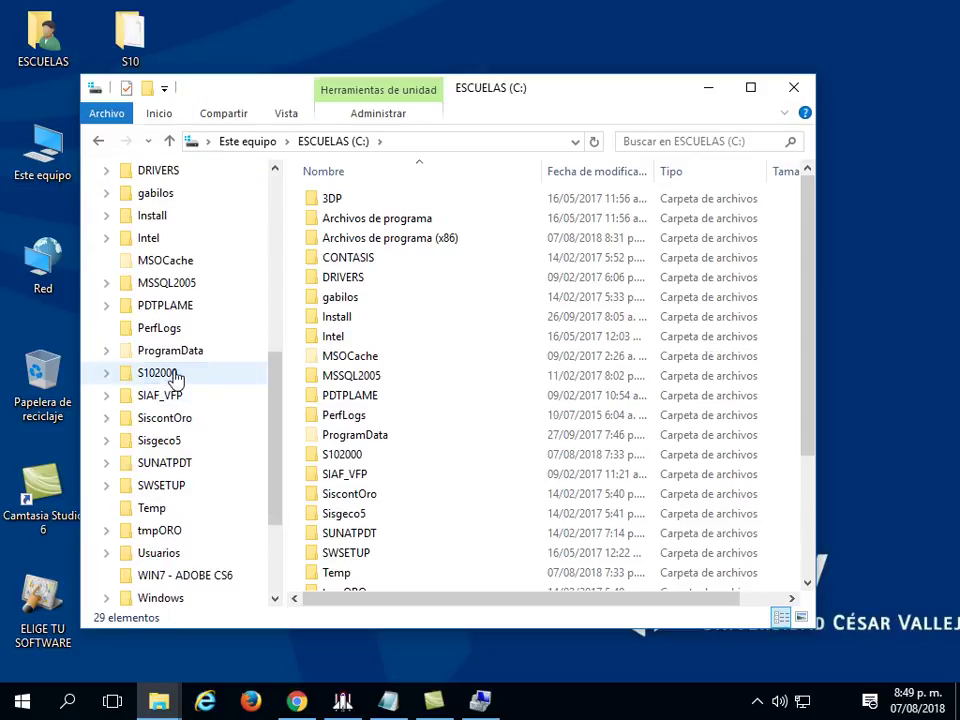
{"action": "left_click", "coordinate": [150, 374]}
{"action": "left_click", "coordinate": [107, 374]}
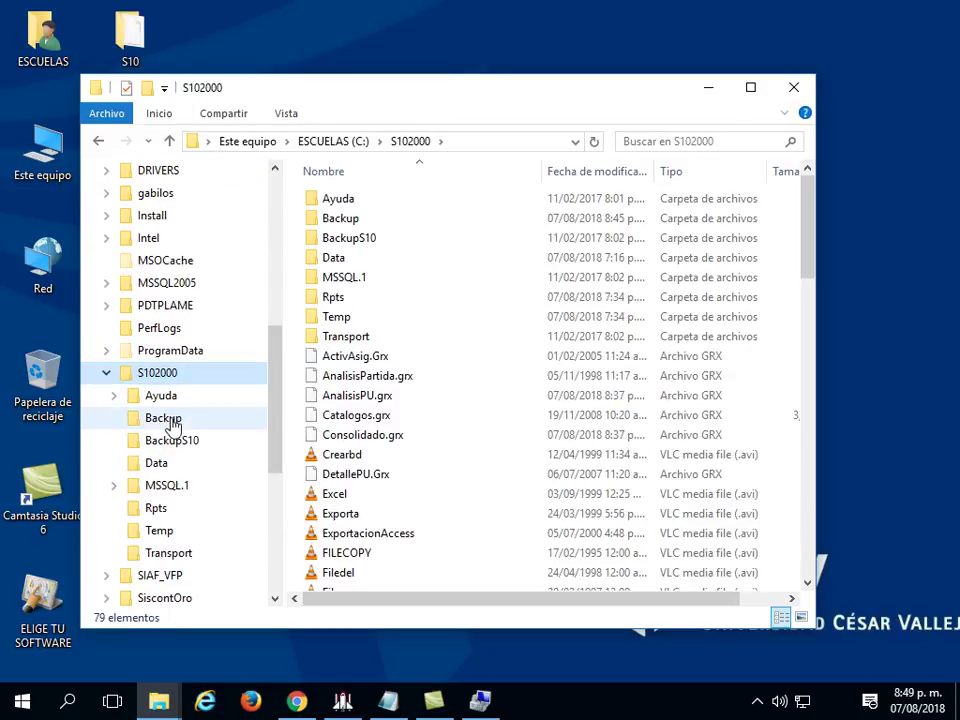
{"action": "left_click", "coordinate": [173, 424]}
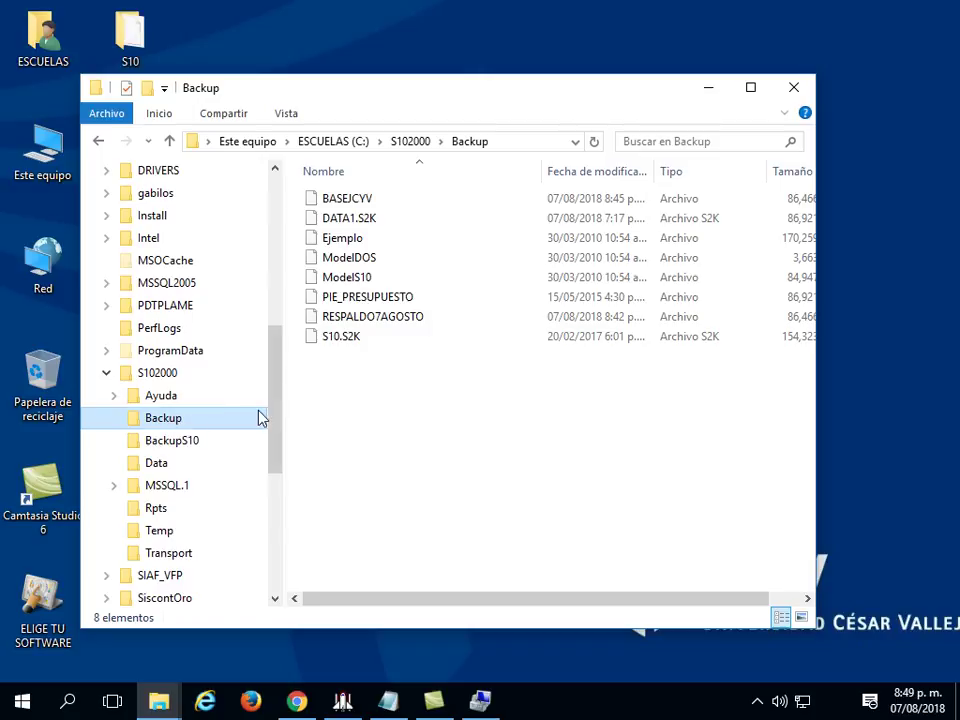
{"action": "right_click", "coordinate": [351, 384]}
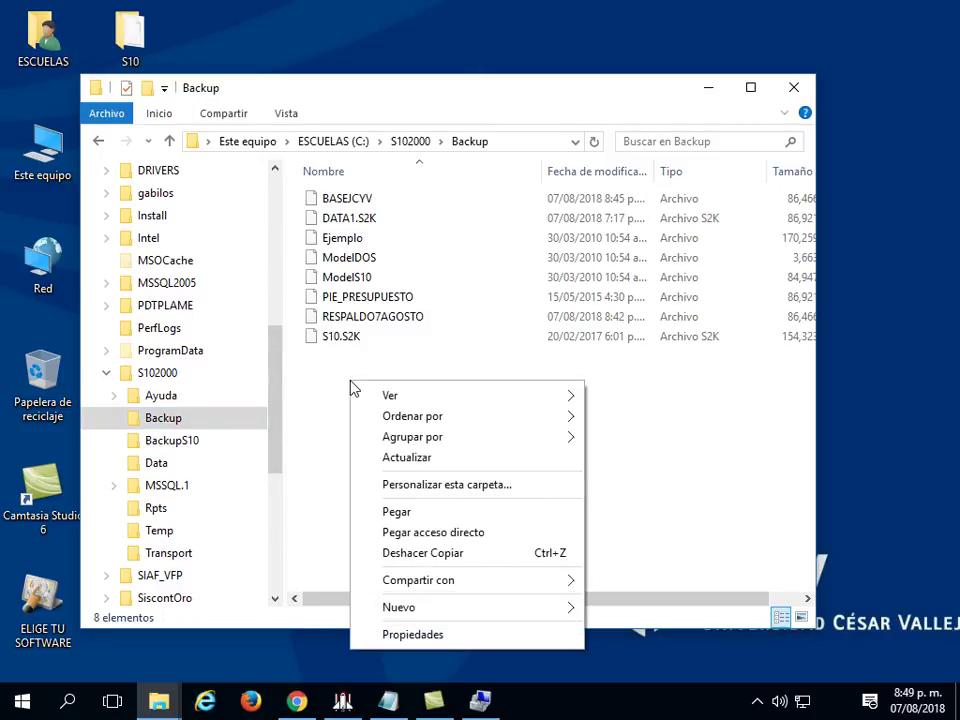
{"action": "left_click", "coordinate": [433, 512]}
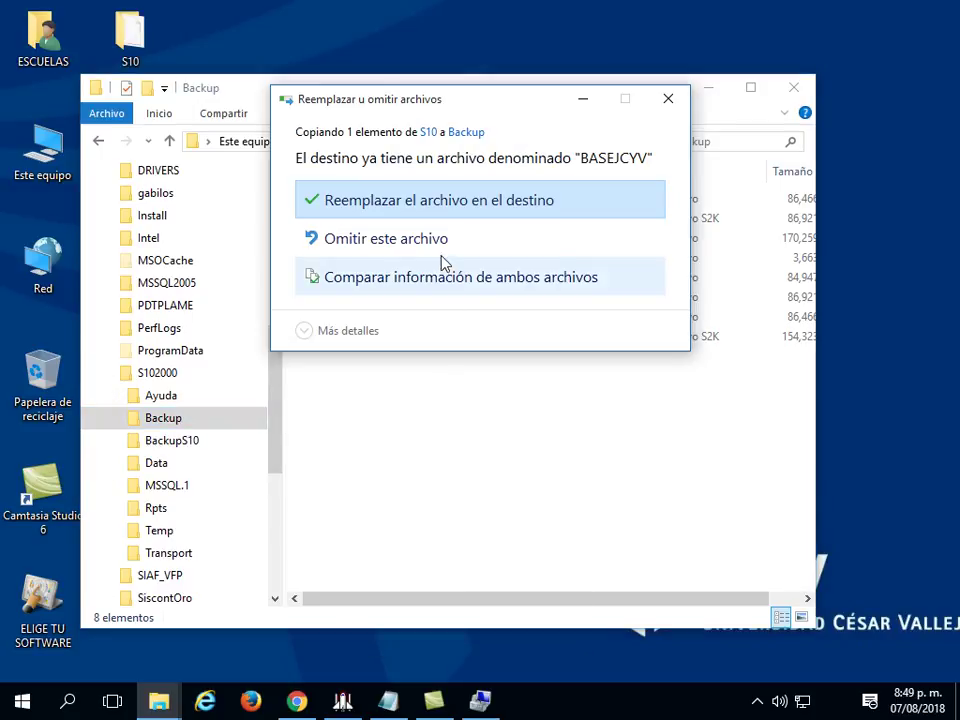
{"action": "left_click", "coordinate": [445, 205]}
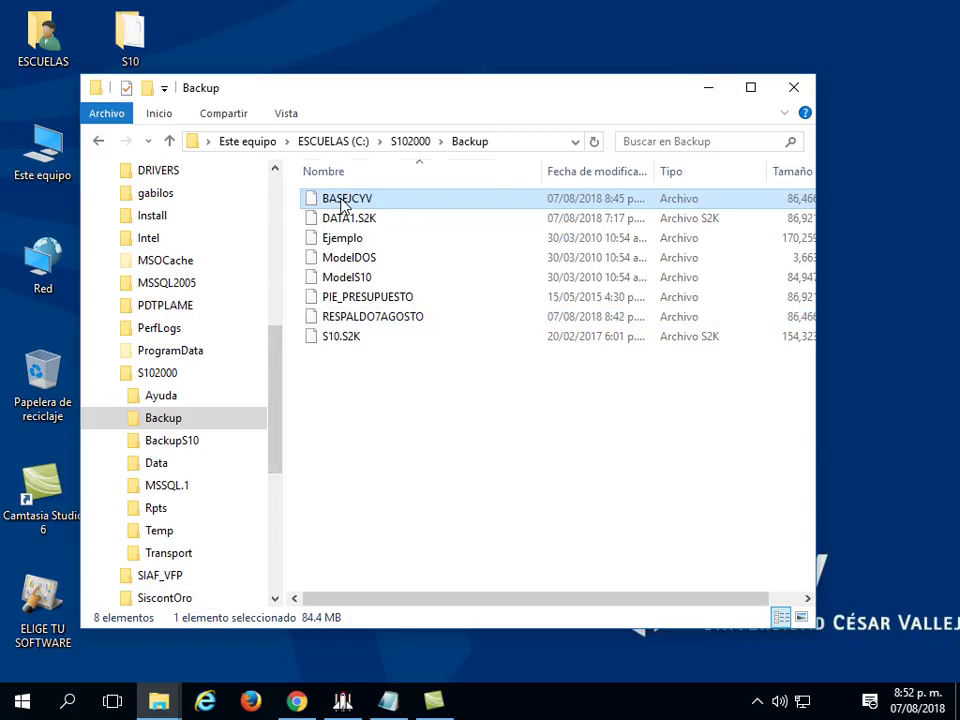
{"action": "left_click", "coordinate": [342, 700]}
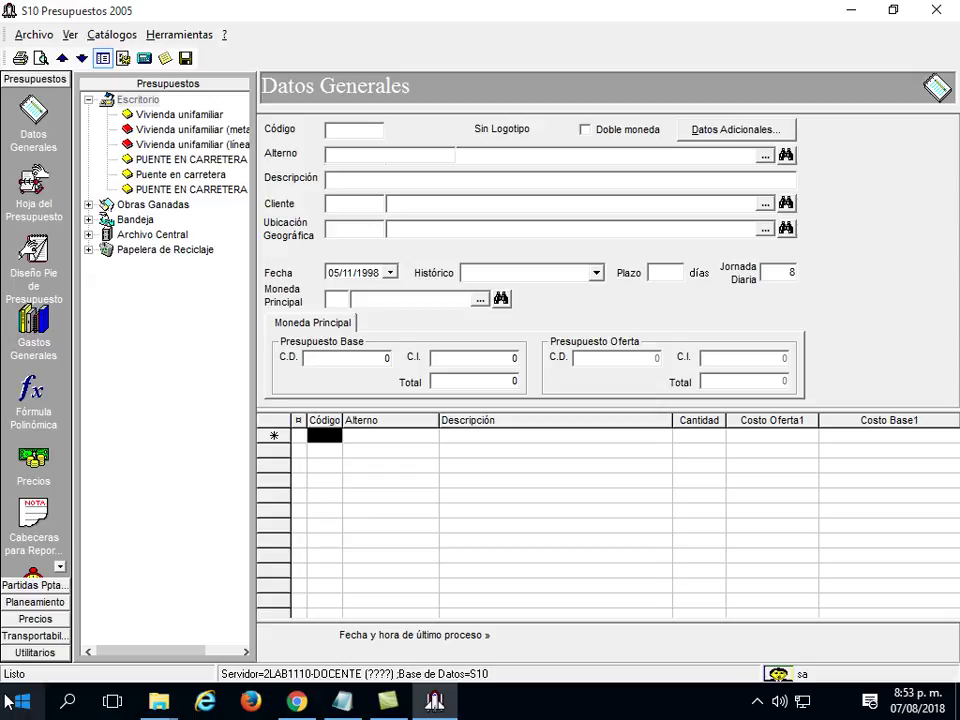
Start the Mantenimiento Base de Datos wizard from Utilitarios and choose Restaurar base de datos.
{"action": "left_click", "coordinate": [26, 652]}
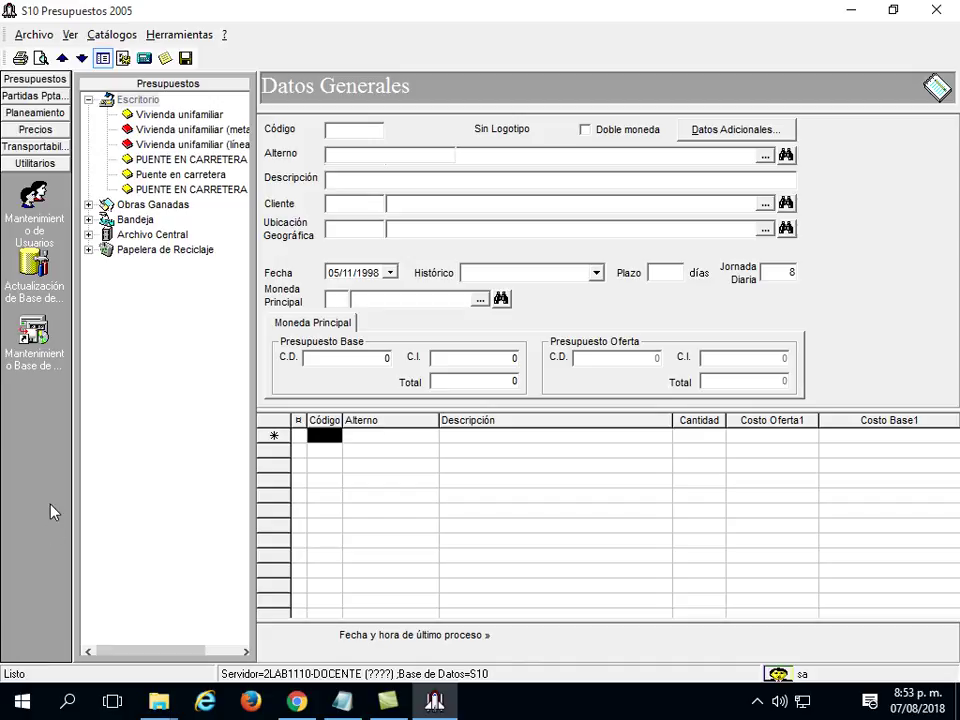
{"action": "left_click", "coordinate": [34, 333]}
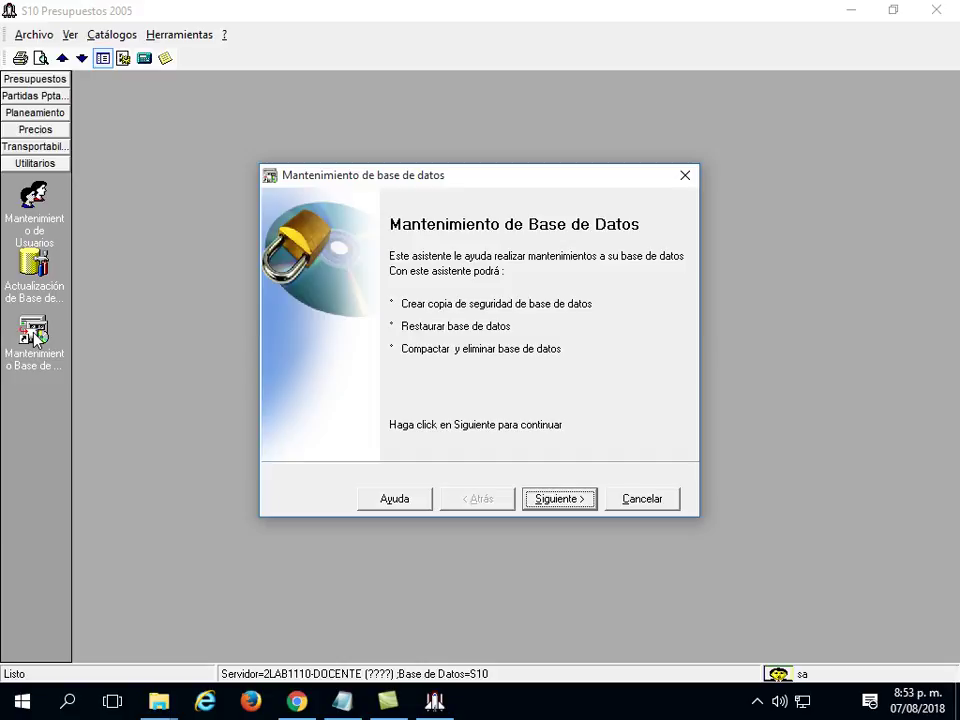
{"action": "left_click", "coordinate": [561, 499]}
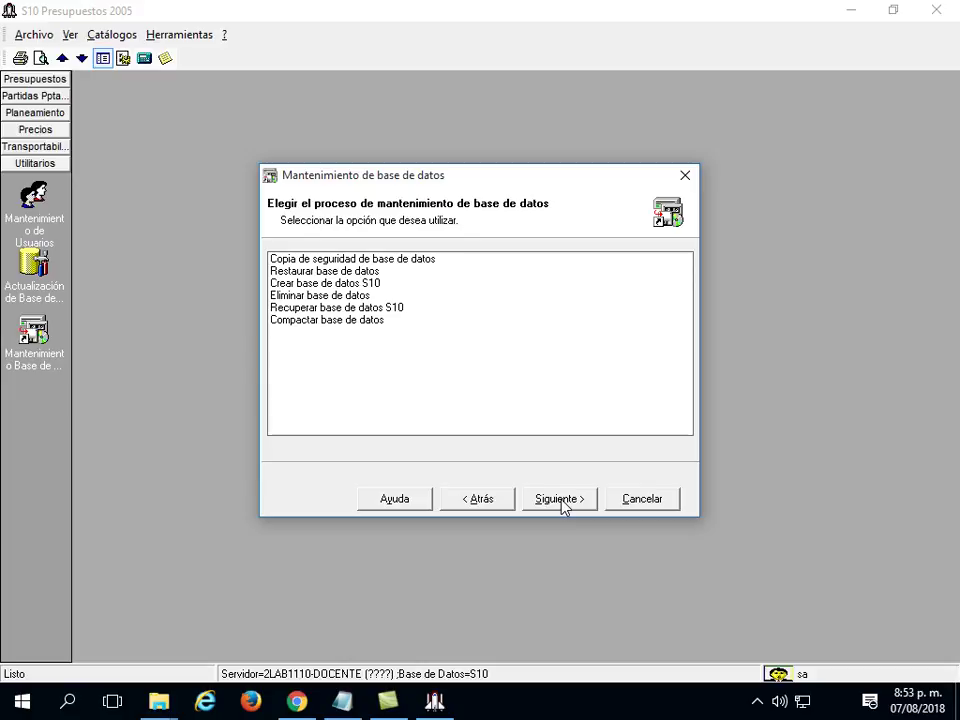
{"action": "left_click", "coordinate": [356, 272]}
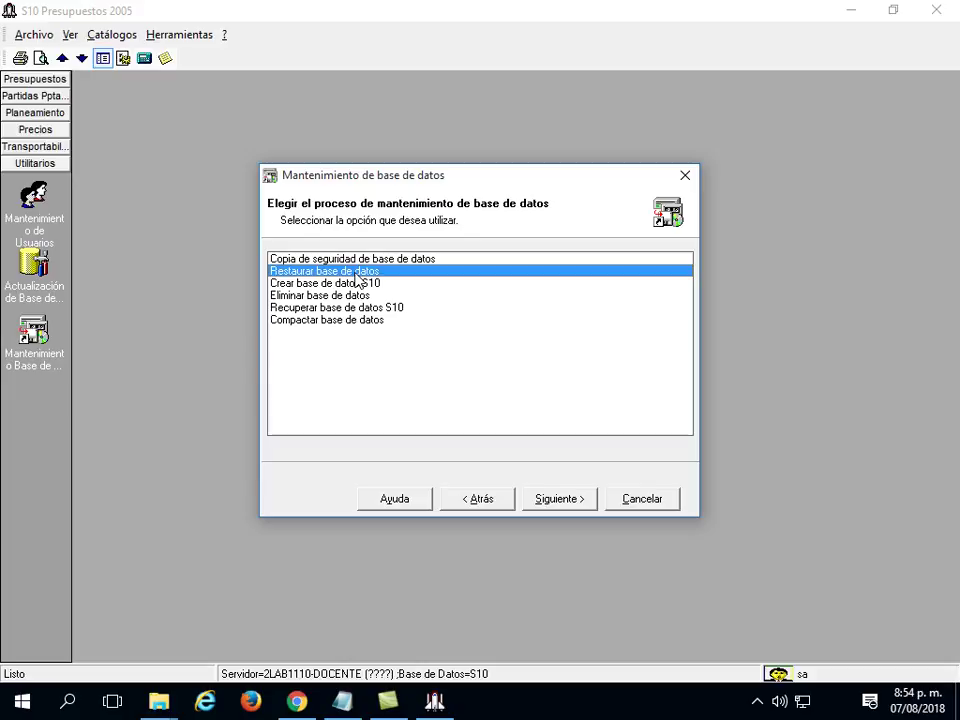
{"action": "left_click", "coordinate": [565, 502]}
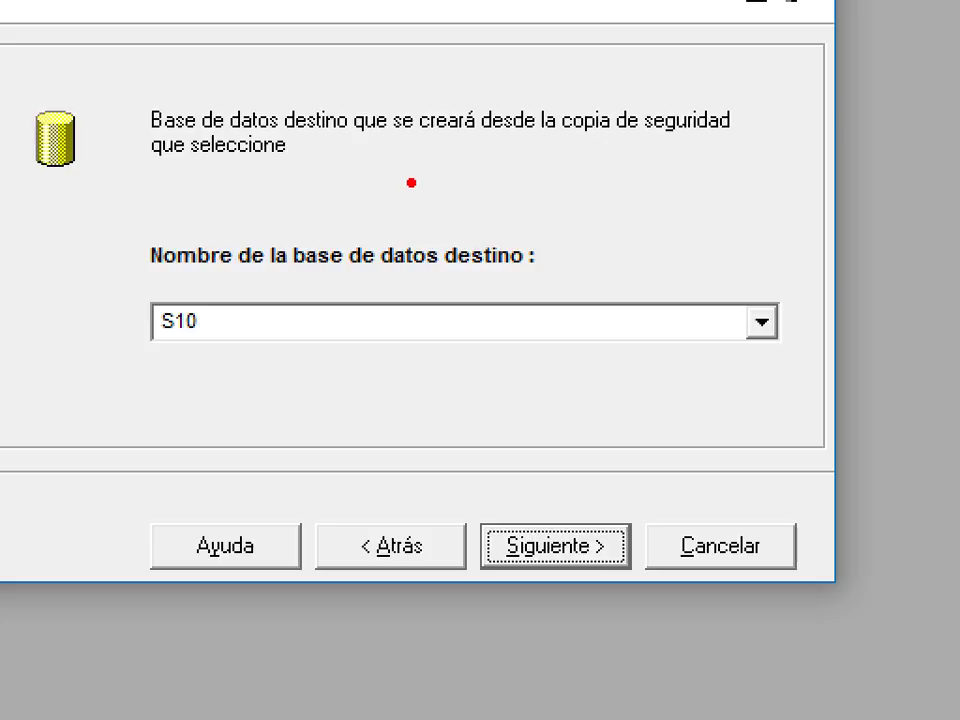
{"action": "mouse_move", "coordinate": [208, 185]}
{"action": "left_mouse_down"}
{"action": "mouse_move", "coordinate": [141, 189]}
{"action": "mouse_move", "coordinate": [62, 226]}
{"action": "mouse_move", "coordinate": [262, 236]}
{"action": "mouse_move", "coordinate": [289, 205]}
{"action": "mouse_move", "coordinate": [215, 186]}
{"action": "left_mouse_up"}
{"action": "mouse_move", "coordinate": [289, 205]}
{"action": "left_mouse_down"}
{"action": "mouse_move", "coordinate": [300, 336]}
{"action": "mouse_move", "coordinate": [253, 392]}
{"action": "mouse_move", "coordinate": [75, 372]}
{"action": "mouse_move", "coordinate": [68, 321]}
{"action": "left_mouse_up"}
{"action": "left_click_drag", "start_coordinate": [62, 225], "coordinate": [68, 330]}
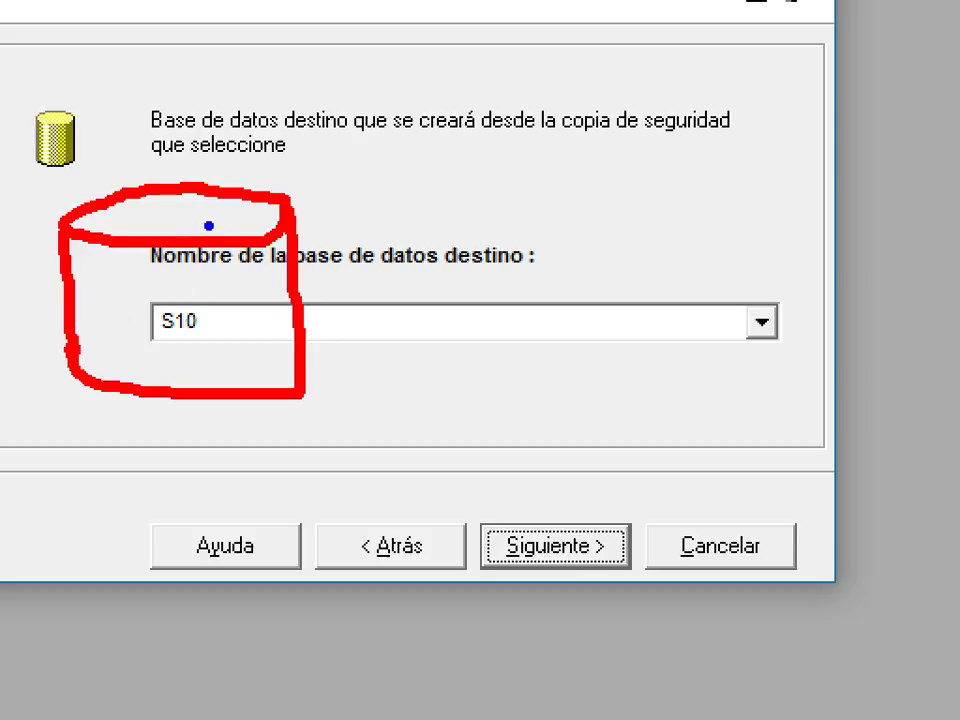
{"action": "mouse_move", "coordinate": [204, 255]}
{"action": "left_mouse_down"}
{"action": "mouse_move", "coordinate": [216, 242]}
{"action": "mouse_move", "coordinate": [420, 204]}
{"action": "mouse_move", "coordinate": [506, 232]}
{"action": "mouse_move", "coordinate": [432, 247]}
{"action": "left_mouse_up"}
{"action": "mouse_move", "coordinate": [555, 236]}
{"action": "left_mouse_down"}
{"action": "mouse_move", "coordinate": [520, 245]}
{"action": "mouse_move", "coordinate": [553, 300]}
{"action": "mouse_move", "coordinate": [621, 257]}
{"action": "mouse_move", "coordinate": [568, 240]}
{"action": "left_mouse_up"}
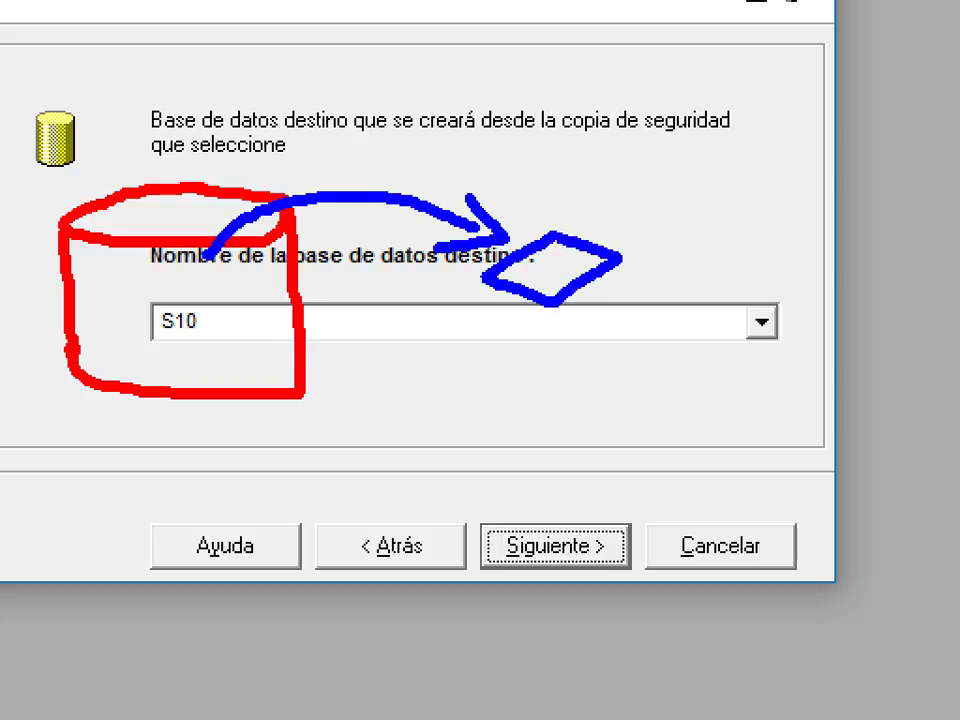
{"action": "mouse_move", "coordinate": [621, 257]}
{"action": "left_mouse_down"}
{"action": "mouse_move", "coordinate": [630, 321]}
{"action": "mouse_move", "coordinate": [552, 383]}
{"action": "mouse_move", "coordinate": [549, 315]}
{"action": "left_mouse_up"}
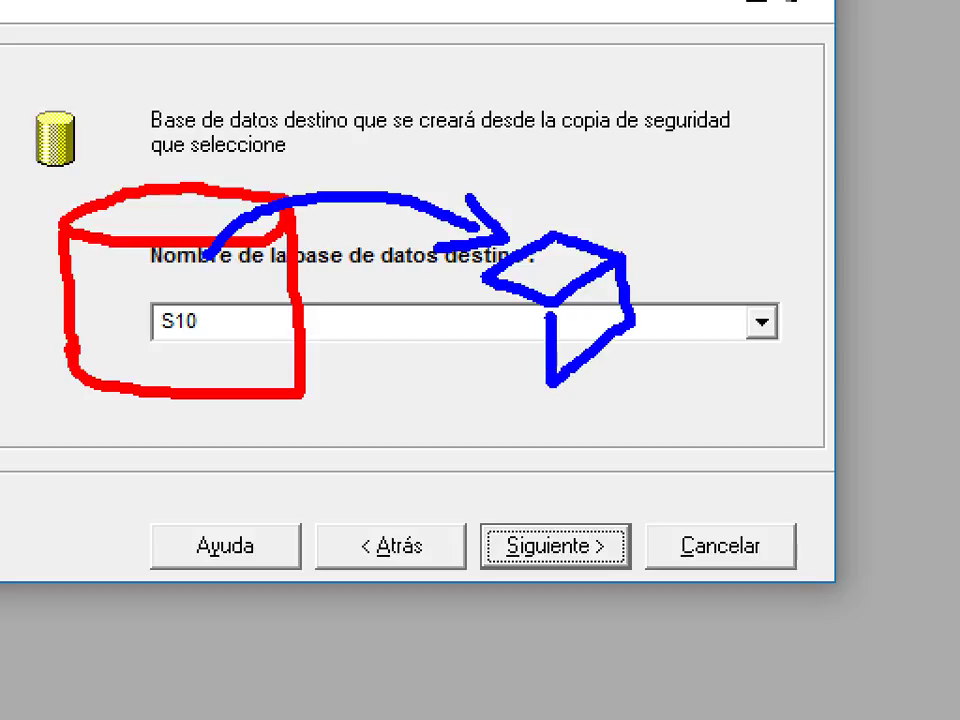
{"action": "left_click_drag", "start_coordinate": [487, 278], "coordinate": [552, 383]}
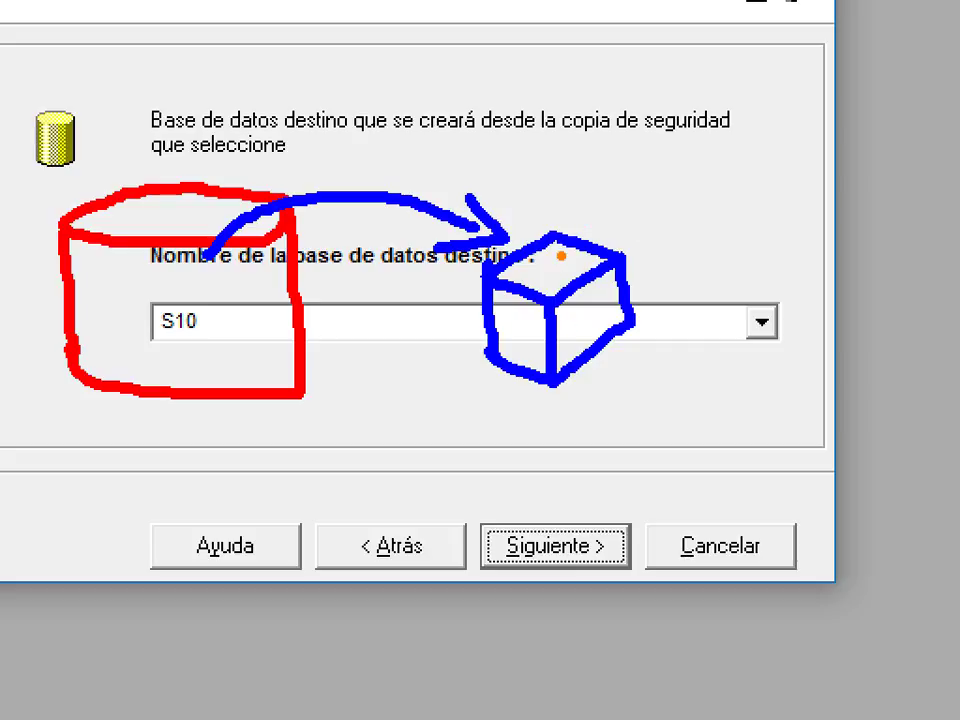
{"action": "mouse_move", "coordinate": [559, 261]}
{"action": "left_mouse_down"}
{"action": "mouse_move", "coordinate": [596, 210]}
{"action": "mouse_move", "coordinate": [690, 214]}
{"action": "mouse_move", "coordinate": [752, 240]}
{"action": "mouse_move", "coordinate": [672, 258]}
{"action": "left_mouse_up"}
{"action": "mouse_move", "coordinate": [838, 240]}
{"action": "left_mouse_down"}
{"action": "mouse_move", "coordinate": [799, 264]}
{"action": "mouse_move", "coordinate": [868, 274]}
{"action": "mouse_move", "coordinate": [862, 242]}
{"action": "mouse_move", "coordinate": [884, 282]}
{"action": "mouse_move", "coordinate": [821, 381]}
{"action": "mouse_move", "coordinate": [778, 352]}
{"action": "left_mouse_up"}
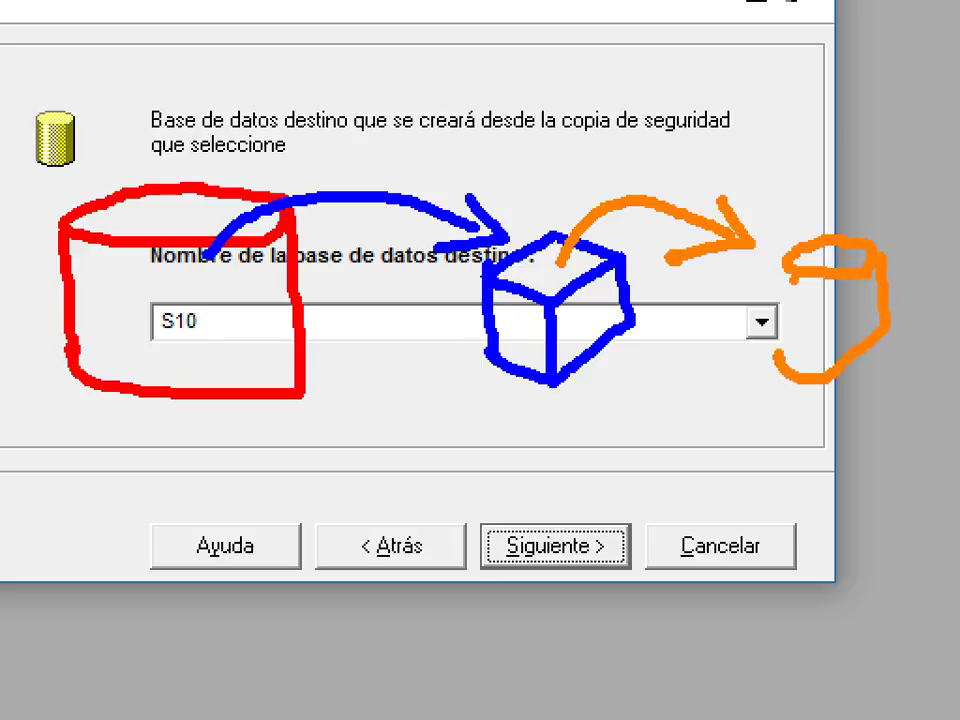
{"action": "left_click_drag", "start_coordinate": [788, 265], "coordinate": [800, 372]}
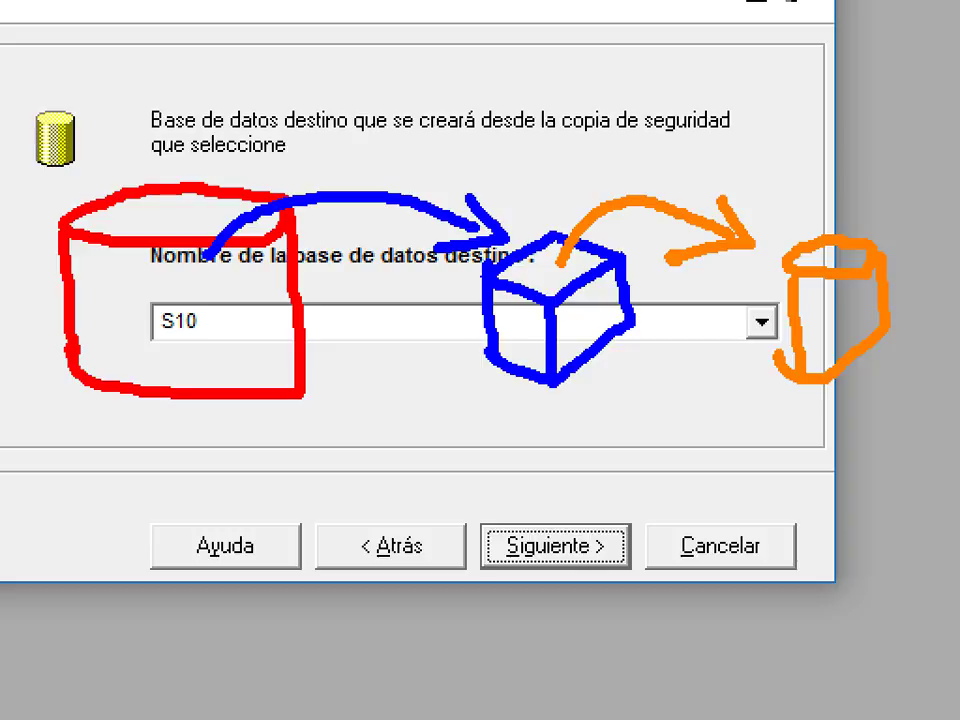
{"action": "key", "text": "e"}
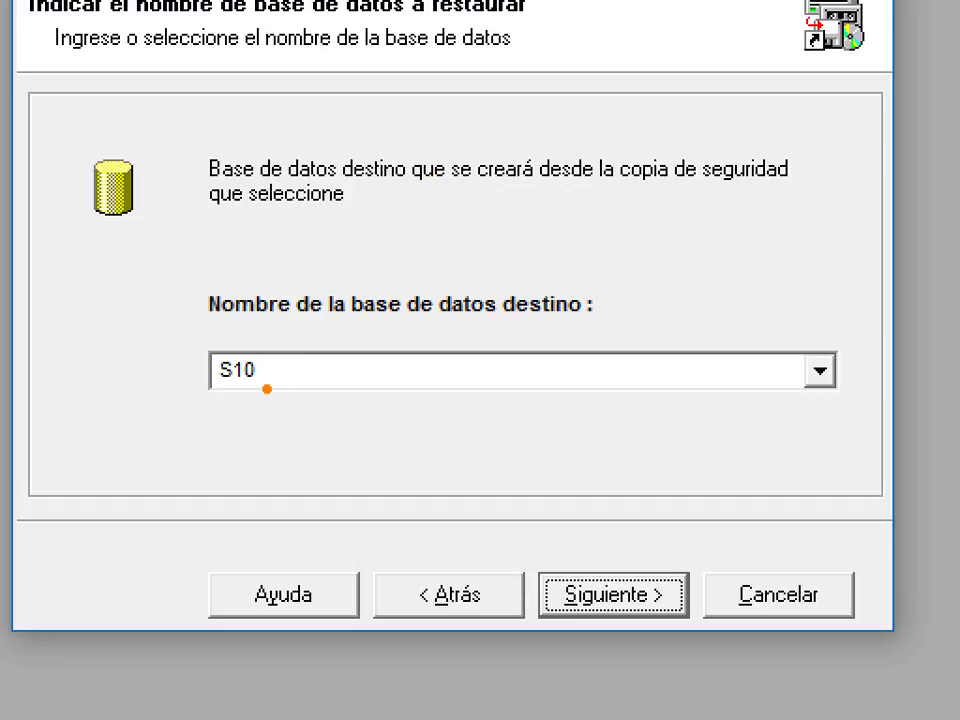
{"action": "left_click_drag", "start_coordinate": [265, 386], "coordinate": [303, 465]}
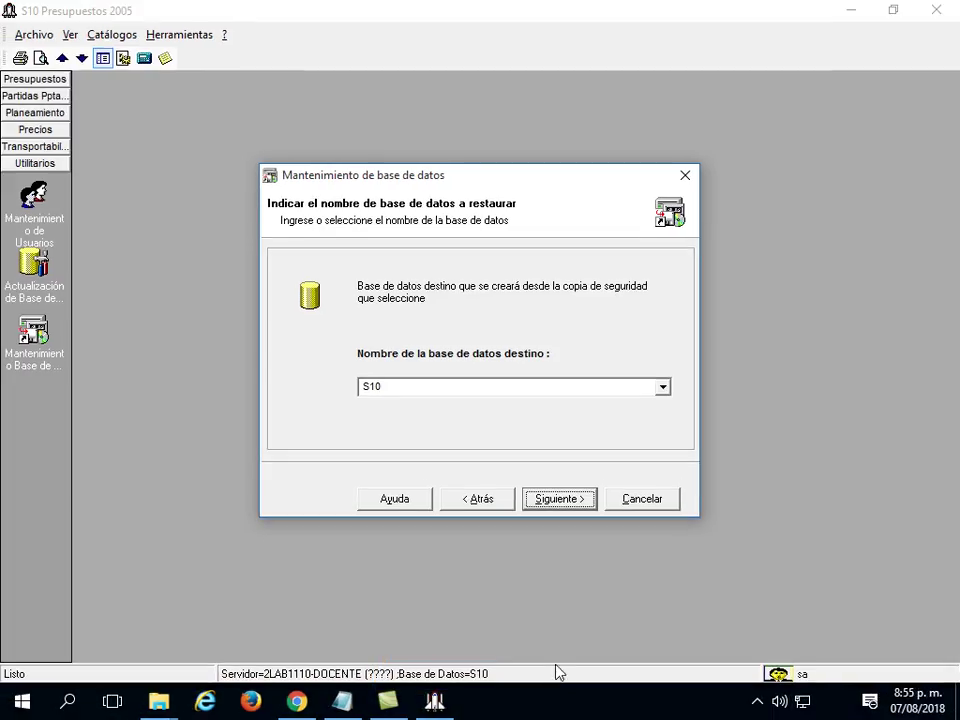
{"action": "left_click", "coordinate": [296, 701]}
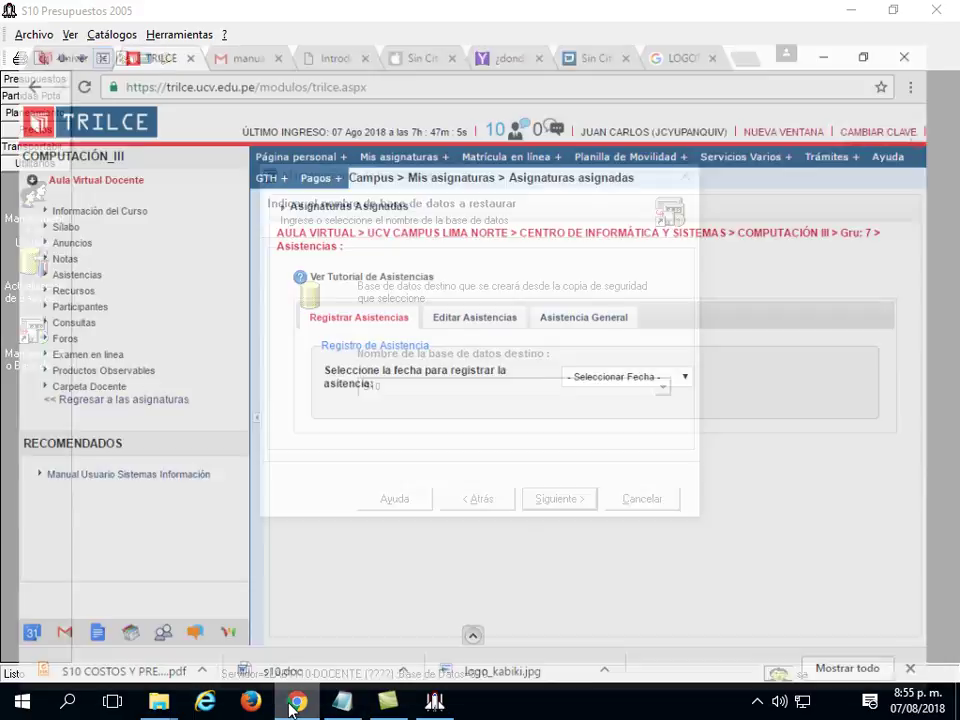
{"action": "mouse_move", "coordinate": [159, 701]}
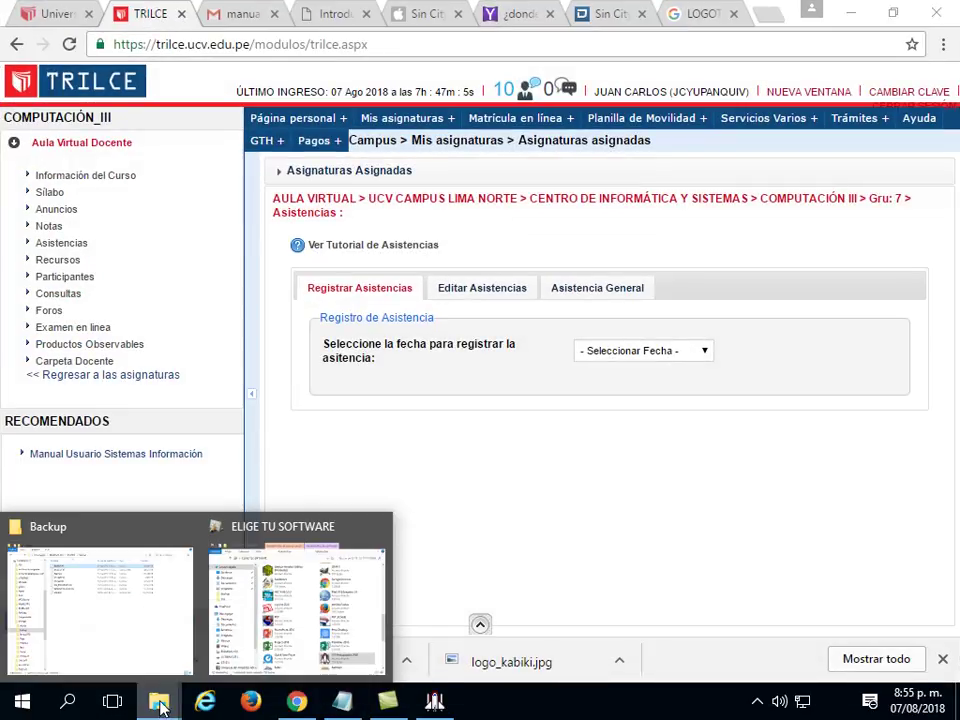
{"action": "left_click", "coordinate": [171, 598]}
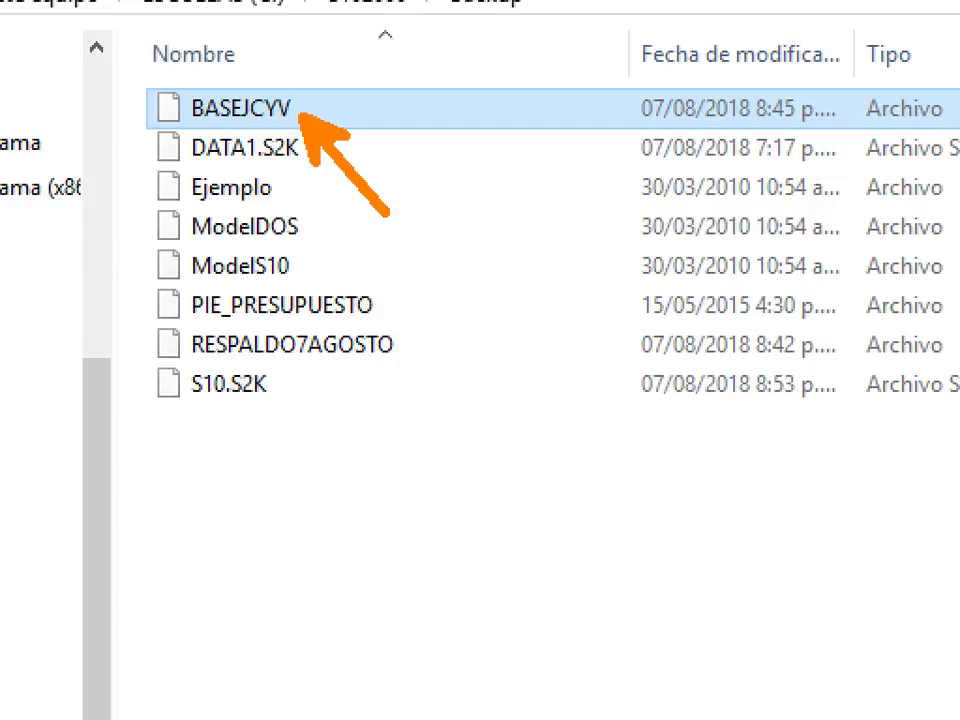
{"action": "left_click", "coordinate": [435, 703]}
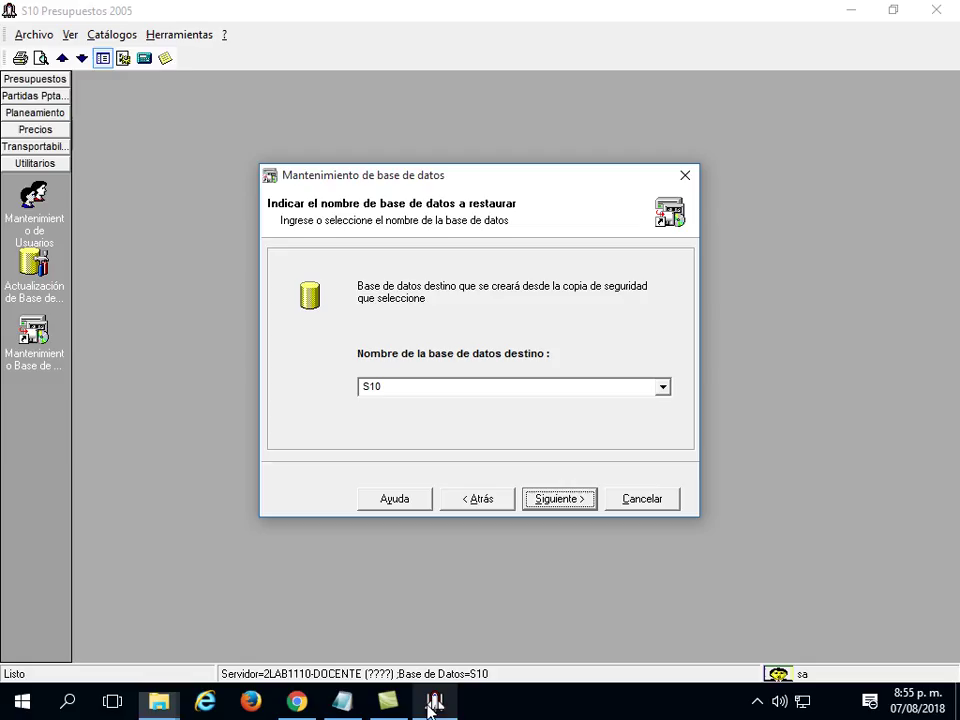
Replace the destination database name S10 with BASEJCYV and continue.
{"action": "left_click", "coordinate": [388, 387]}
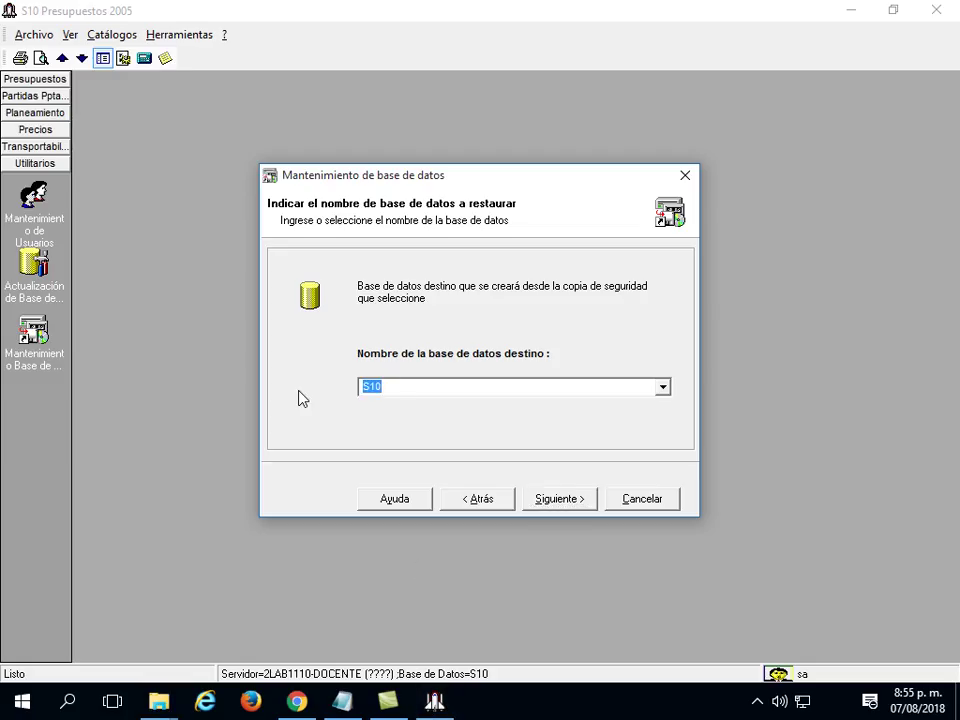
{"action": "type", "text": "BASEJCYV"}
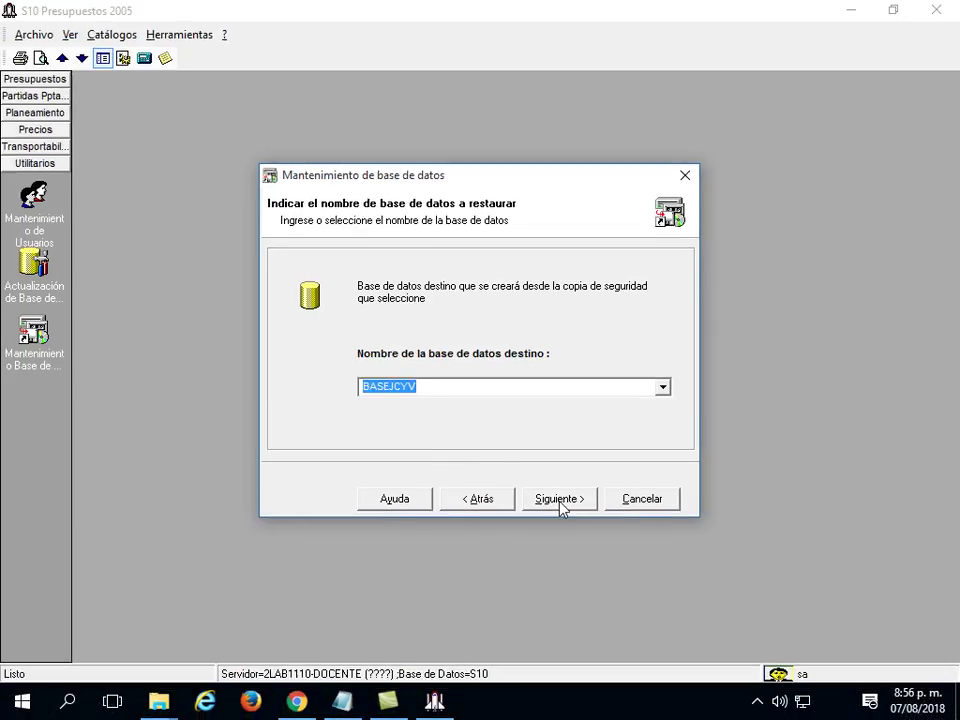
{"action": "left_click", "coordinate": [672, 594]}
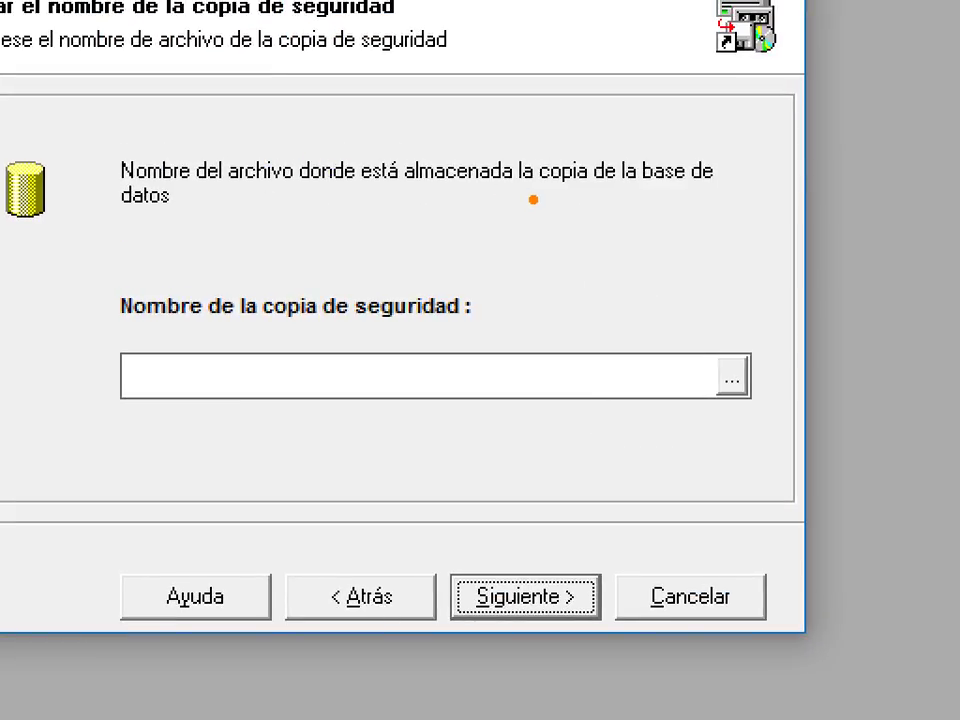
Pick the BASEJCYV backup file, run the restore, and confirm the success message.
{"action": "left_click", "coordinate": [737, 385]}
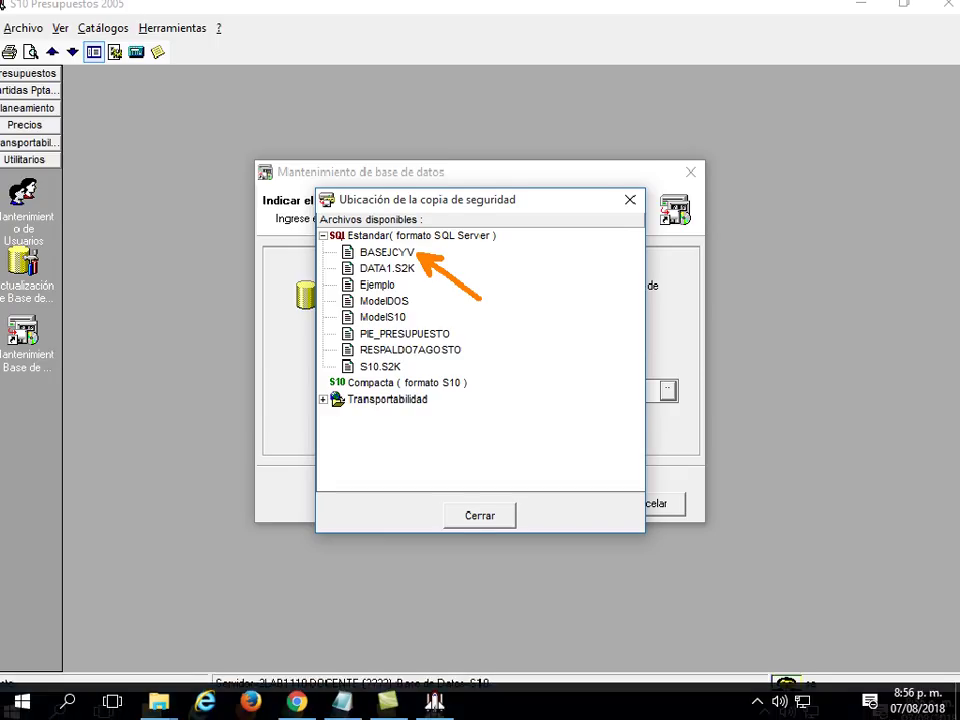
{"action": "double_click", "coordinate": [345, 199]}
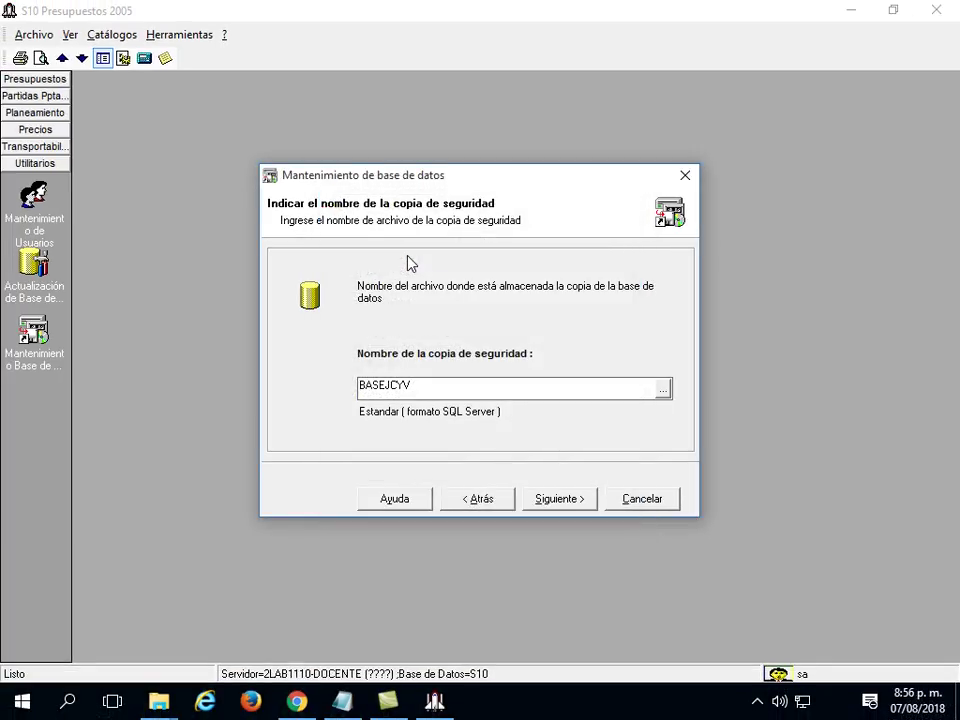
{"action": "left_click", "coordinate": [556, 500]}
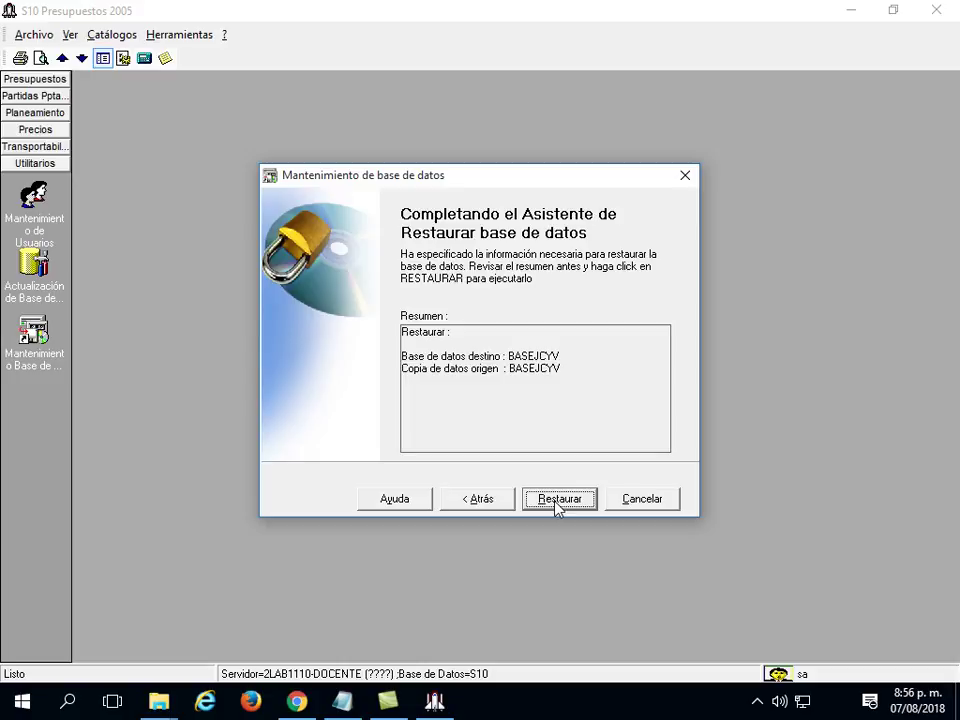
{"action": "left_click", "coordinate": [556, 500]}
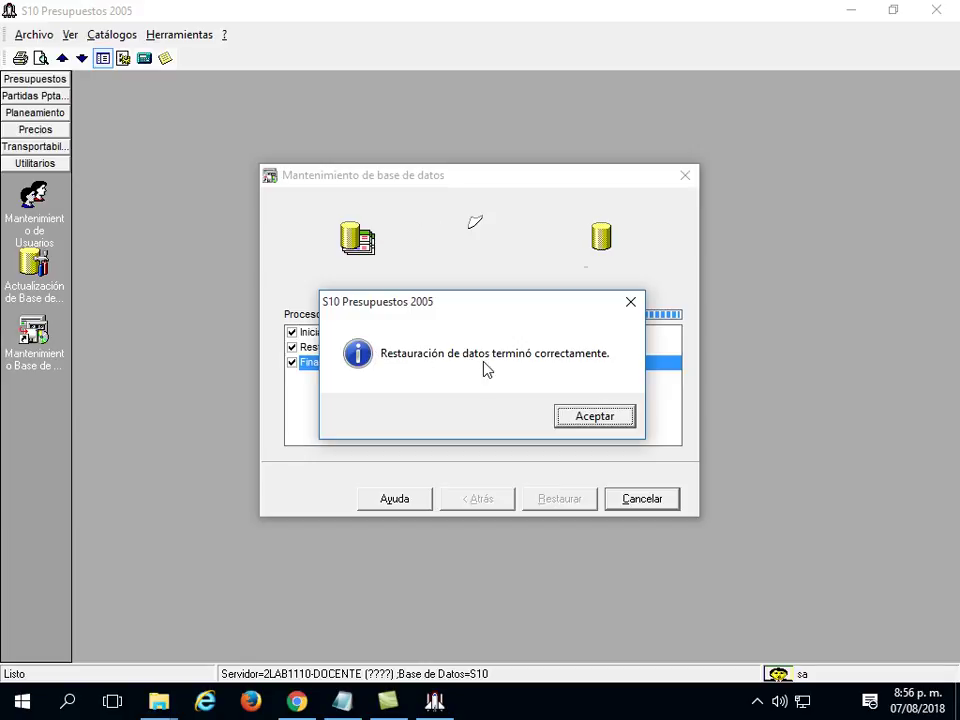
{"action": "left_click", "coordinate": [592, 421]}
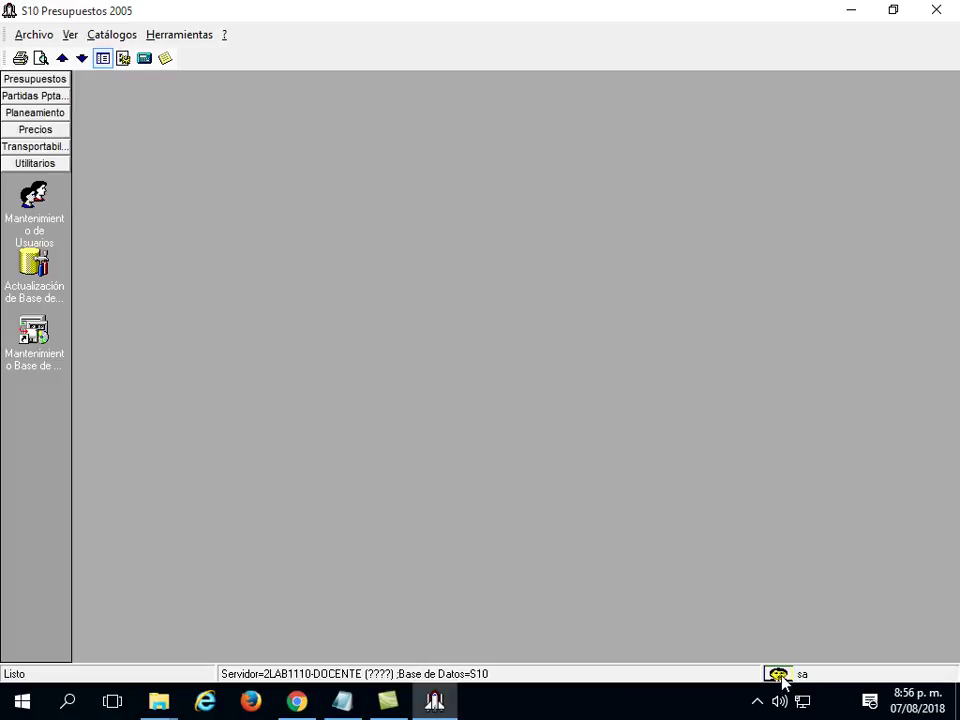
Log in again with the Base de datos set to BASEJCYV instead of S10.
{"action": "double_click", "coordinate": [779, 675]}
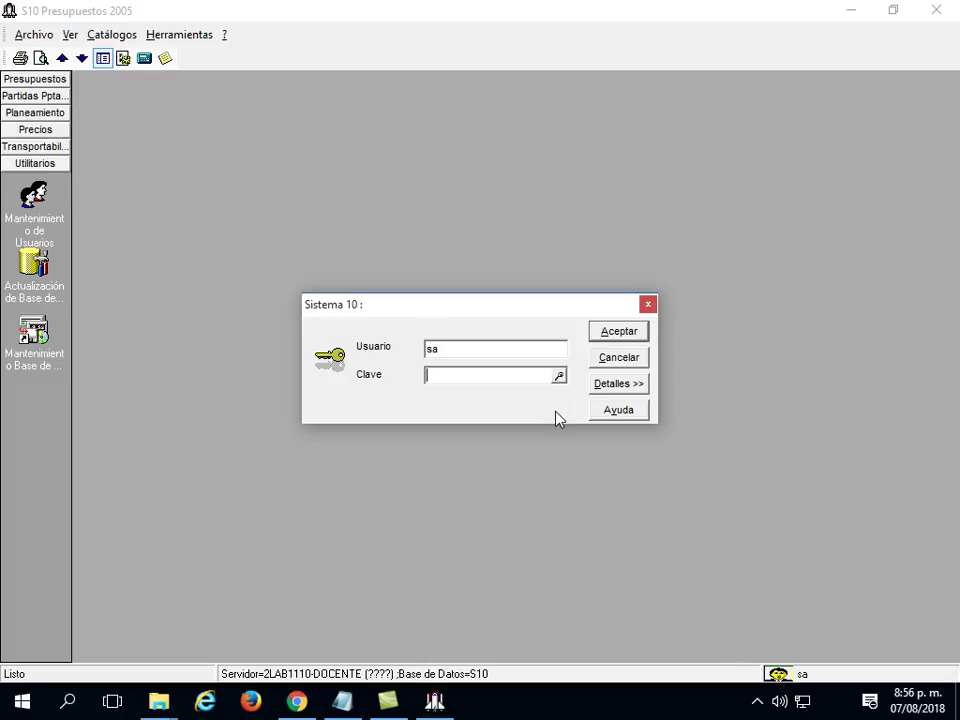
{"action": "left_click", "coordinate": [601, 390]}
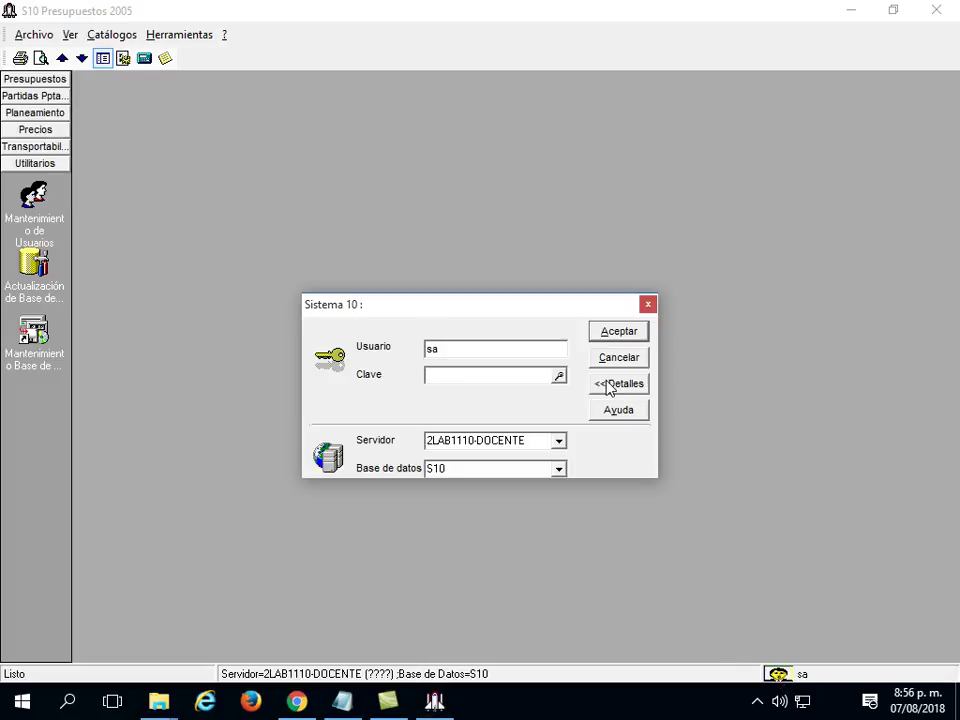
{"action": "left_click", "coordinate": [560, 470]}
{"action": "left_click", "coordinate": [528, 488]}
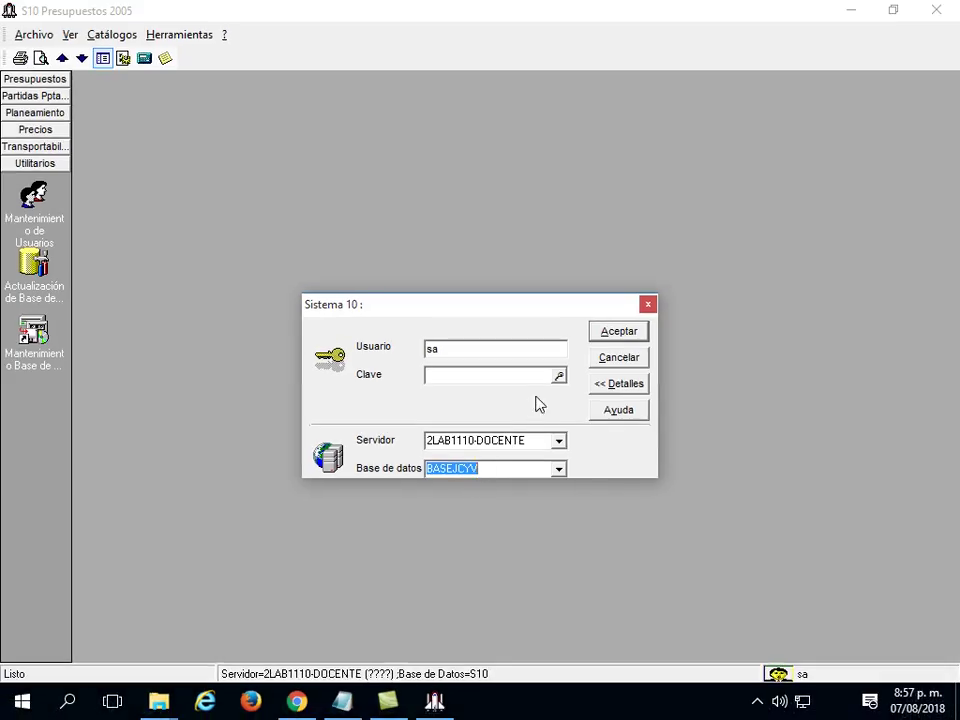
{"action": "left_click", "coordinate": [614, 334]}
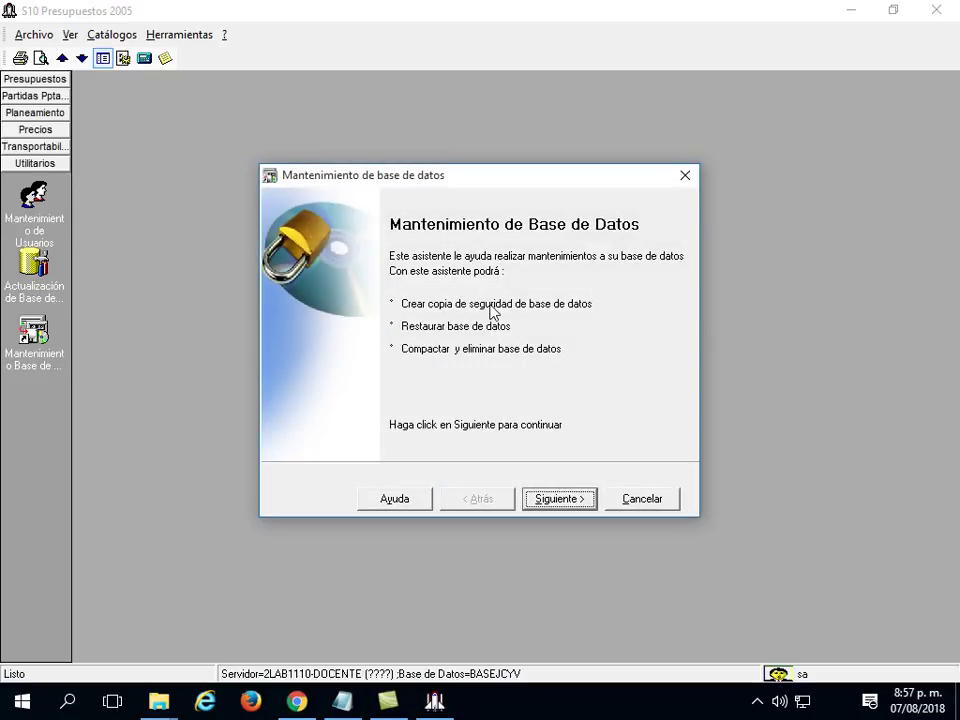
Cancel the wizard and show Datos Generales for budget 102004 with a wider project tree.
{"action": "left_click", "coordinate": [651, 506]}
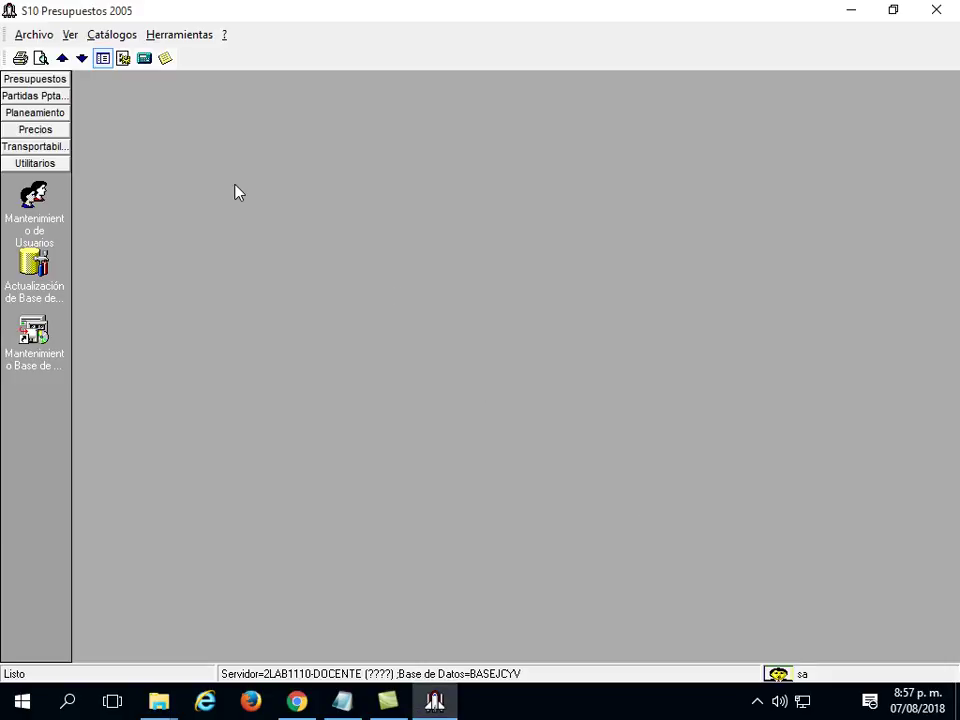
{"action": "left_click", "coordinate": [45, 80]}
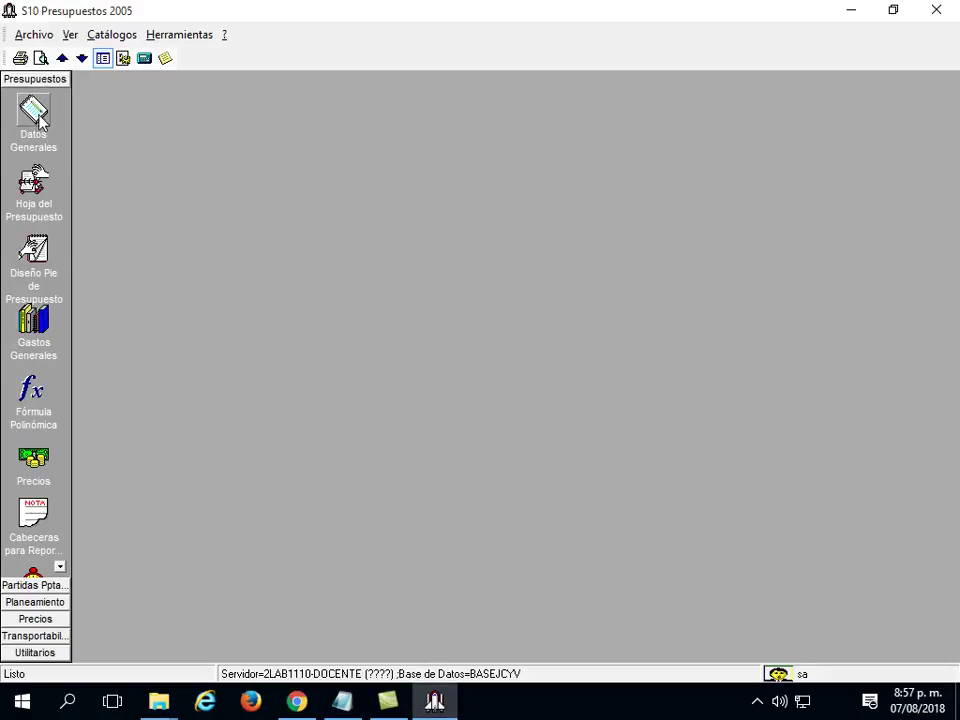
{"action": "left_click", "coordinate": [36, 115]}
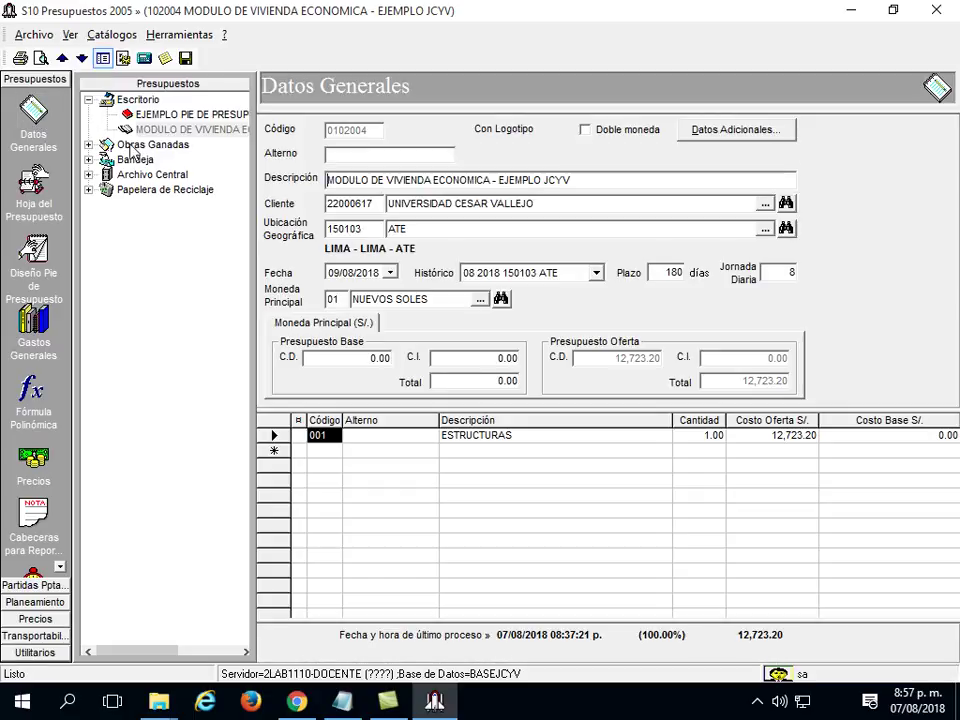
{"action": "left_click_drag", "start_coordinate": [252, 139], "coordinate": [300, 139]}
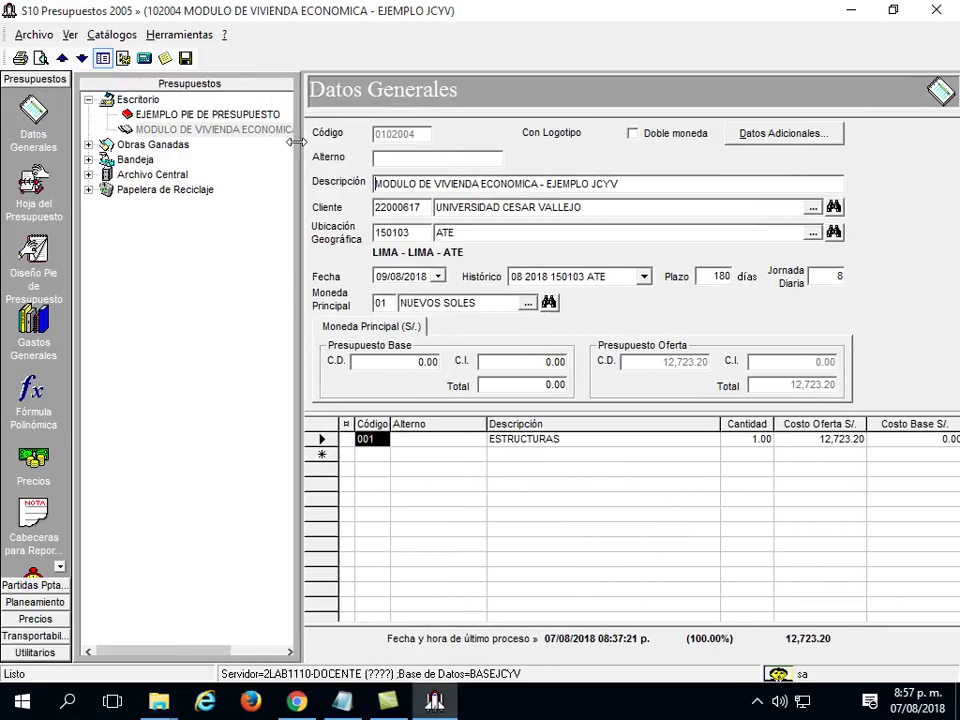